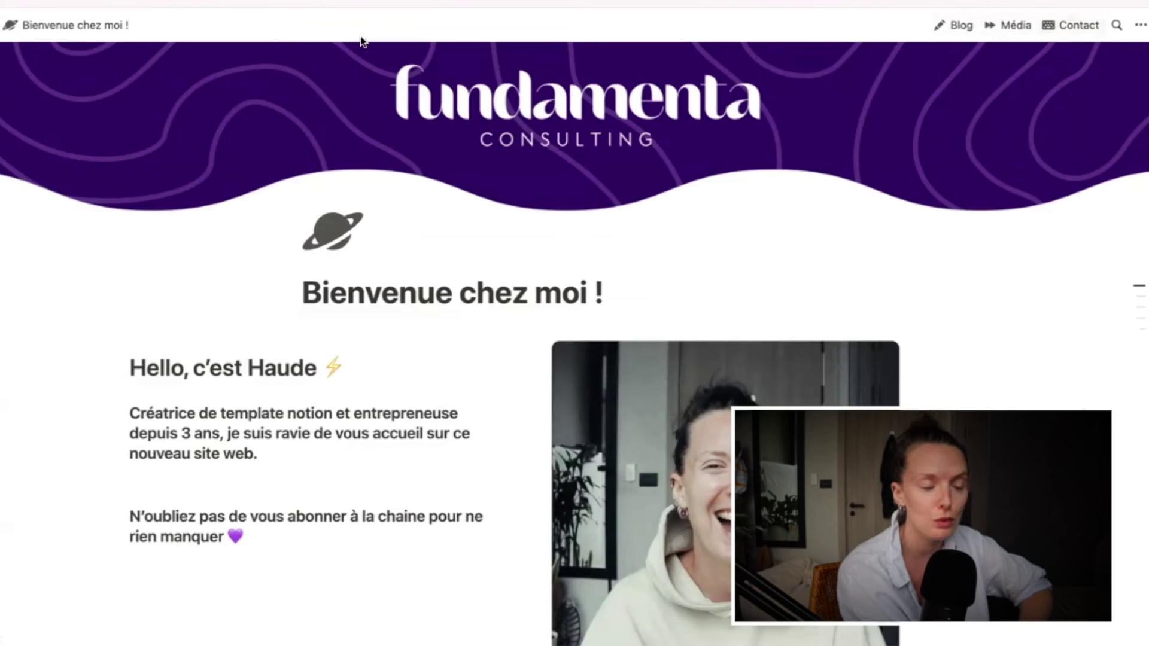
# Open the Blog page on the published site and return to the home page.
pyautogui.click(953, 32)
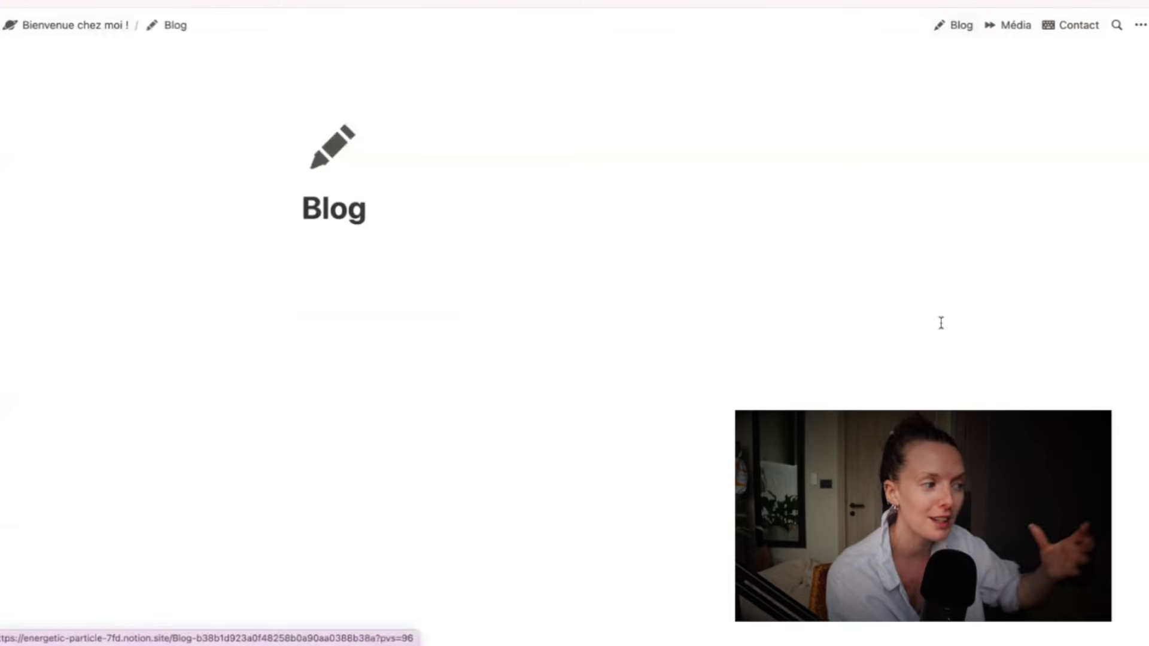
pyautogui.click(84, 36)
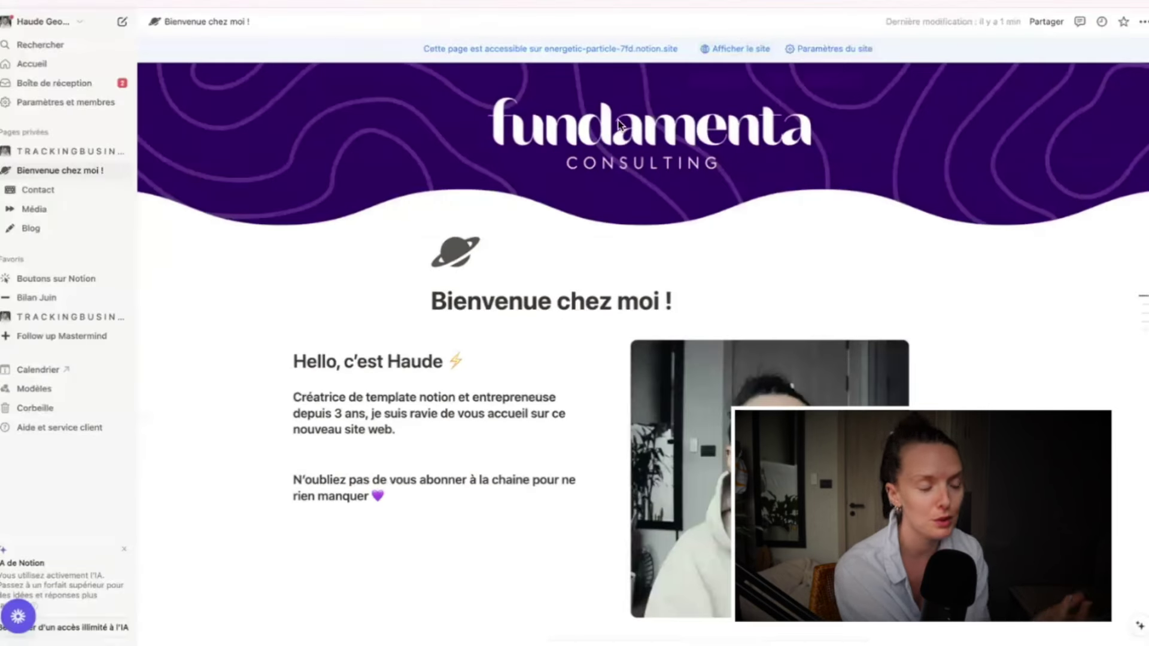
# Rename the home page from its title as Accueil and reload the published site.
pyautogui.hotkey('ctrl', '\\')
pyautogui.tripleClick(453, 307)
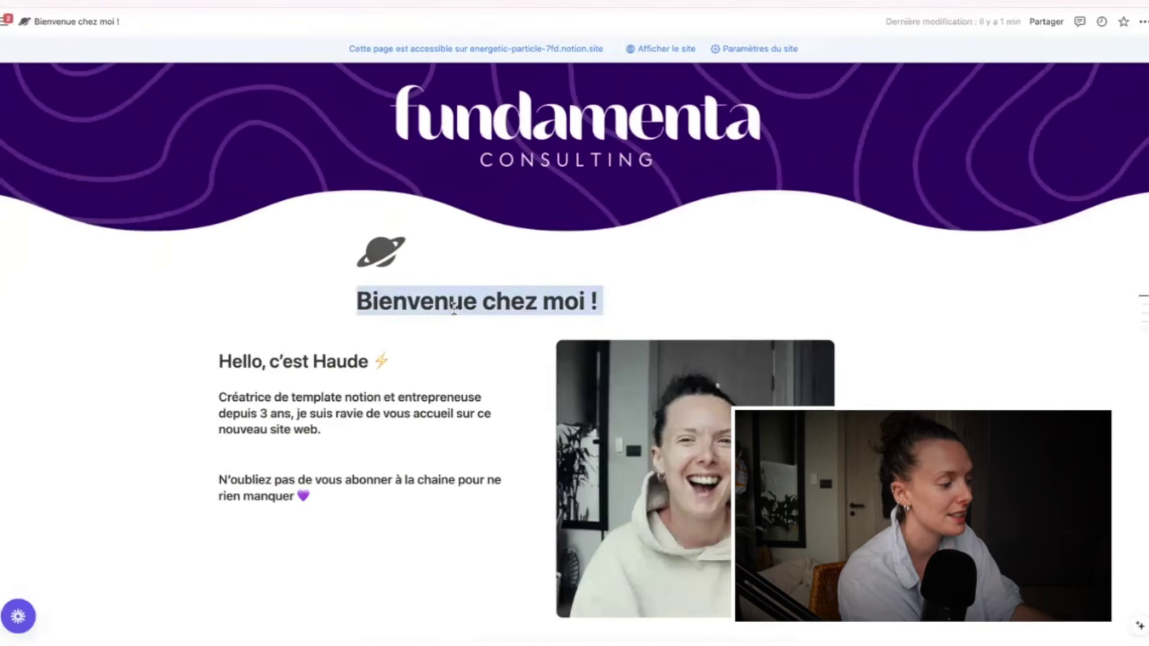
pyautogui.write('Accueil')
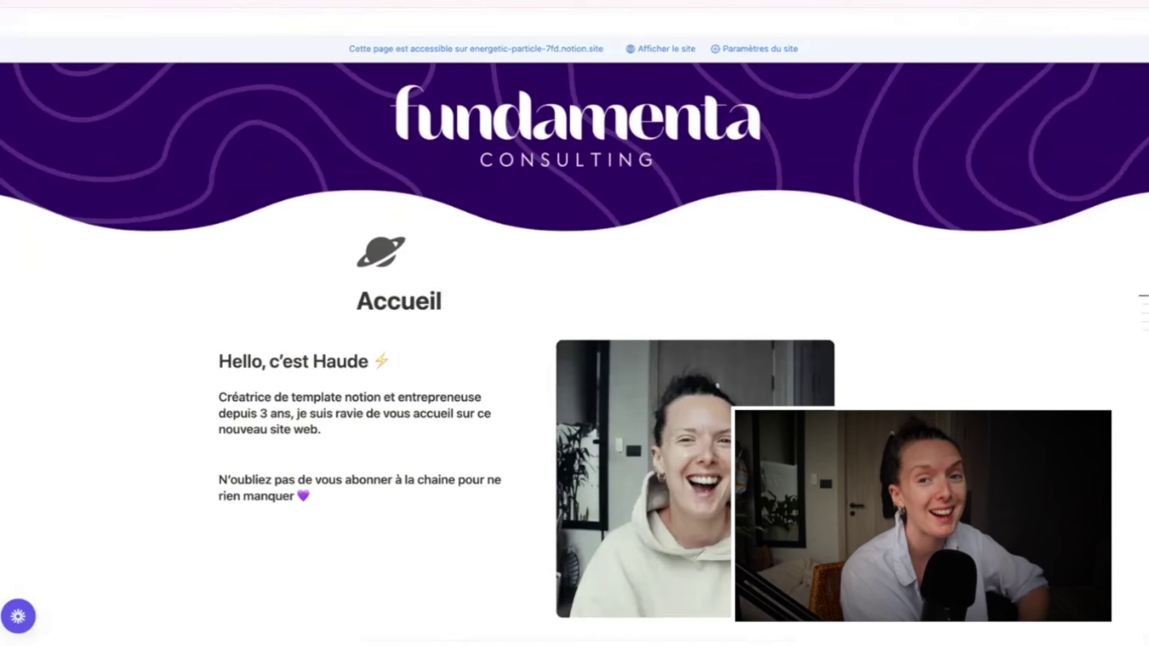
pyautogui.press('Down')
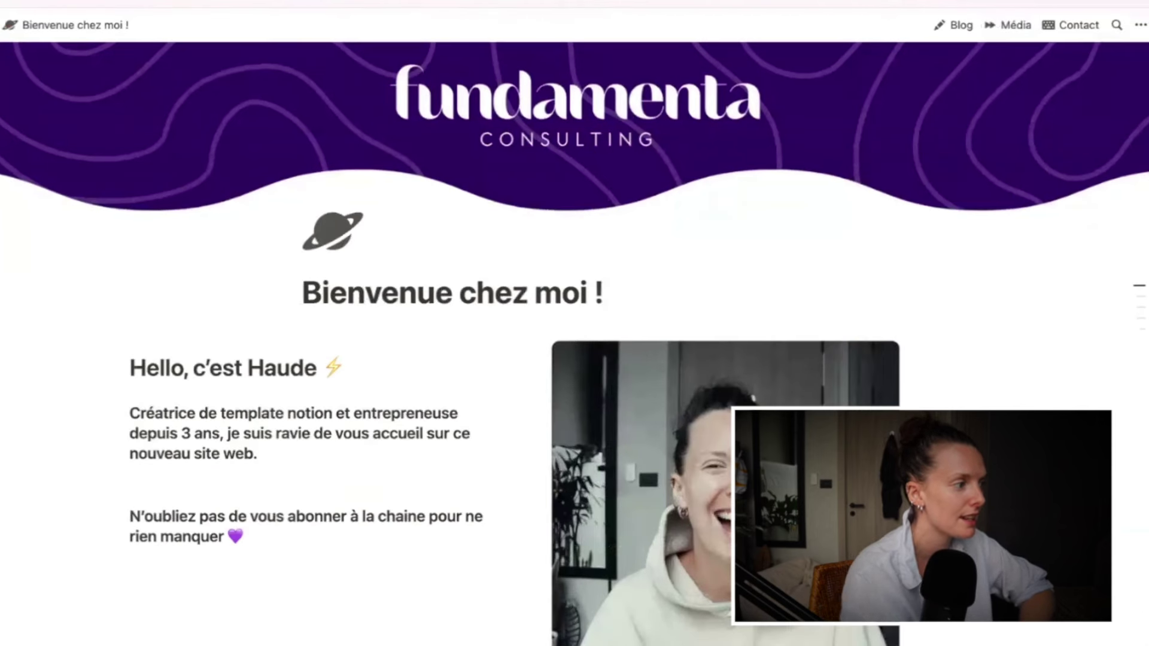
pyautogui.hotkey('ctrl', 'r')
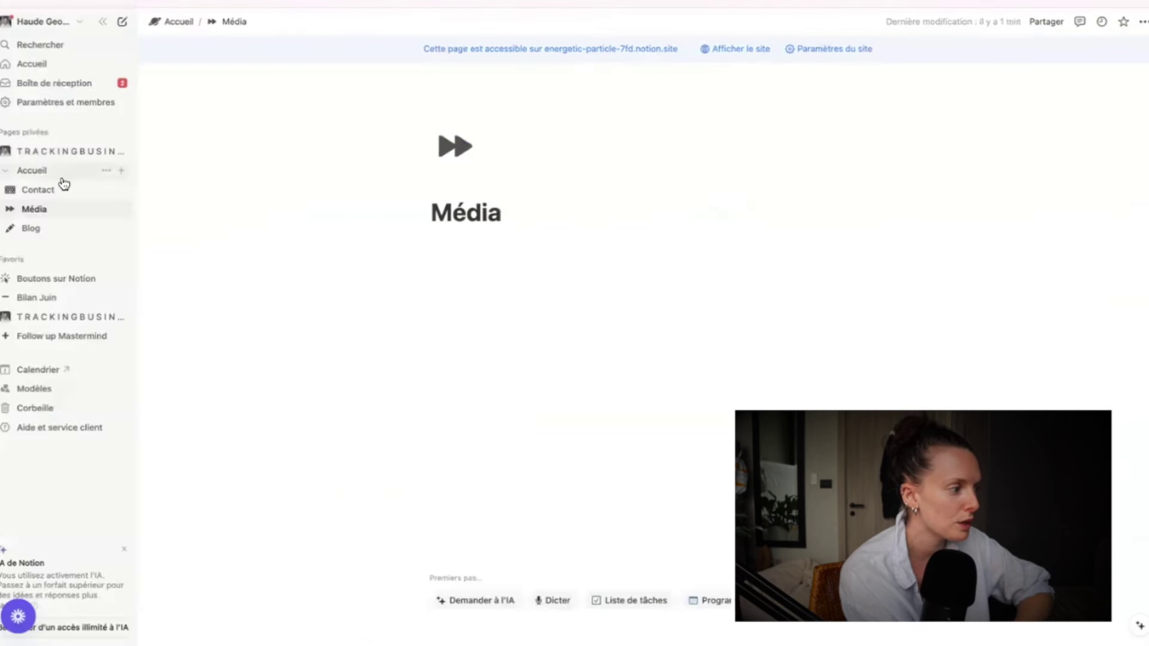
# Open the Accueil page and copy its link.
pyautogui.click(69, 192)
pyautogui.click(60, 172)
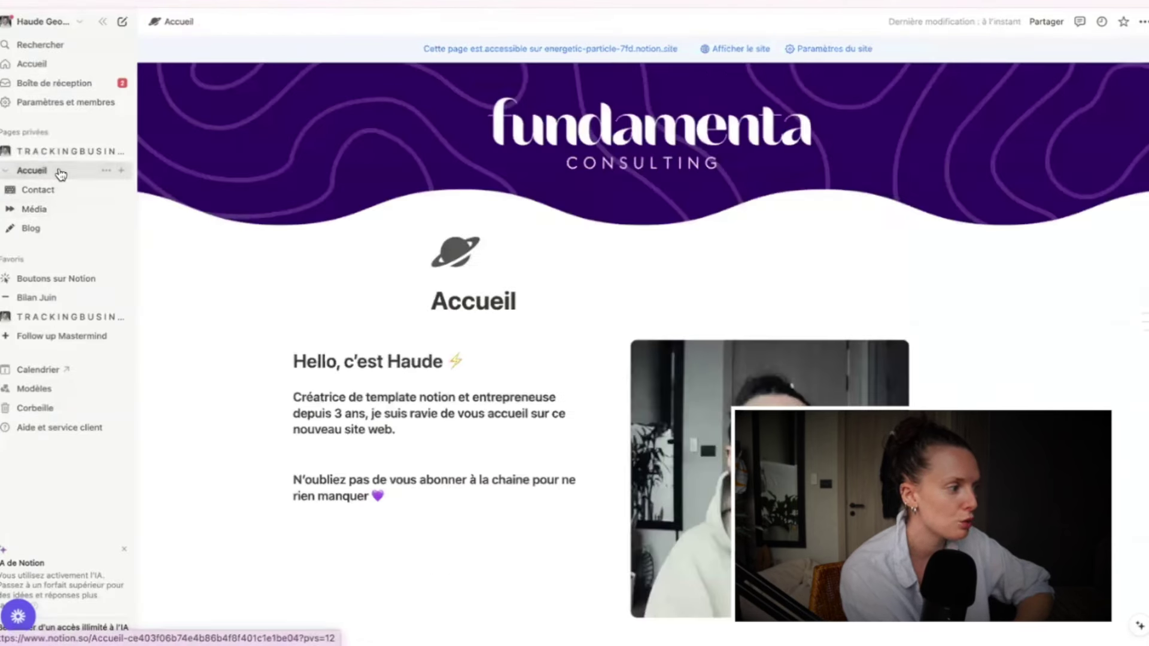
pyautogui.click(107, 172)
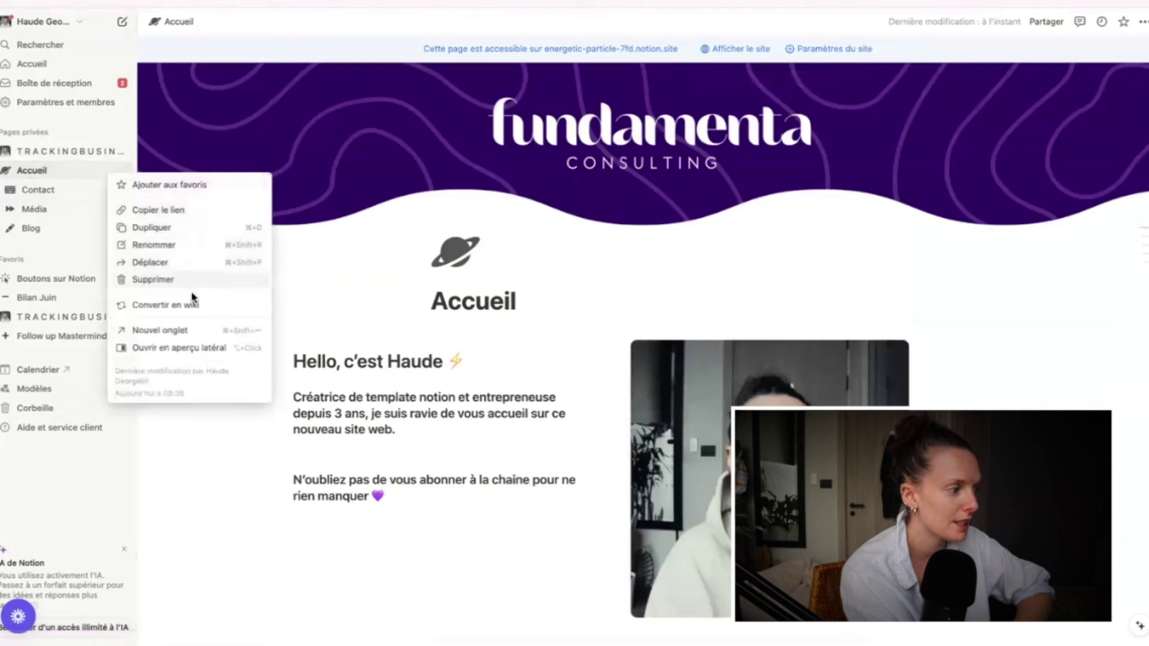
pyautogui.click(173, 210)
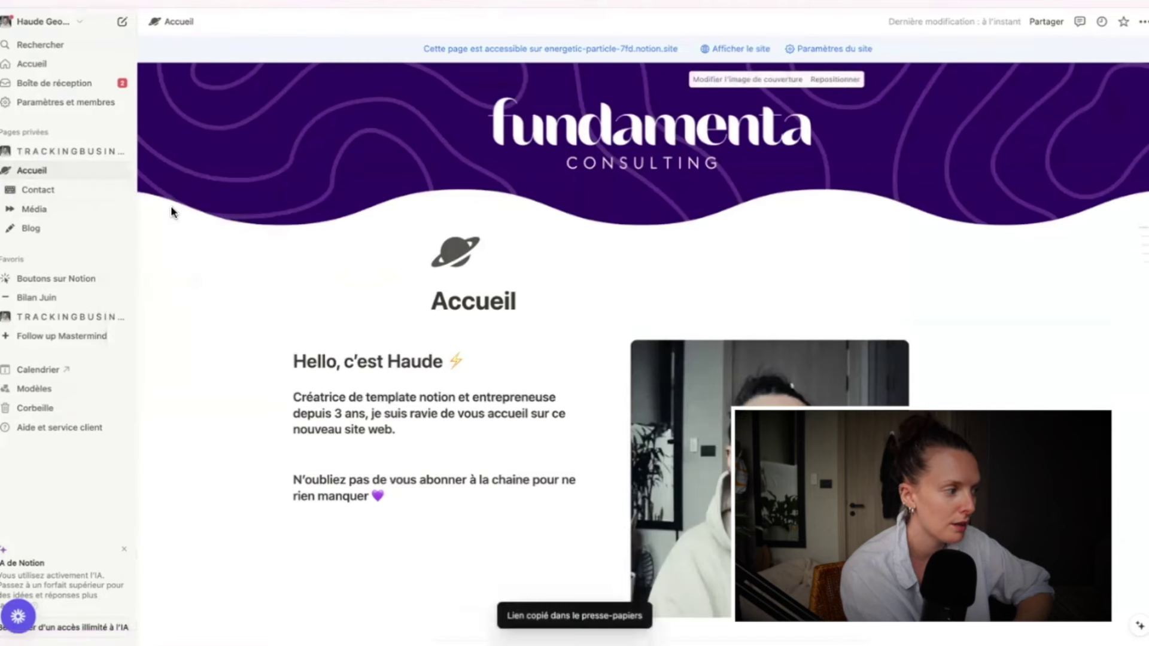
# Add a run of blank lines followed by a divider to the body of the Contact page.
pyautogui.click(81, 192)
pyautogui.click(479, 269)
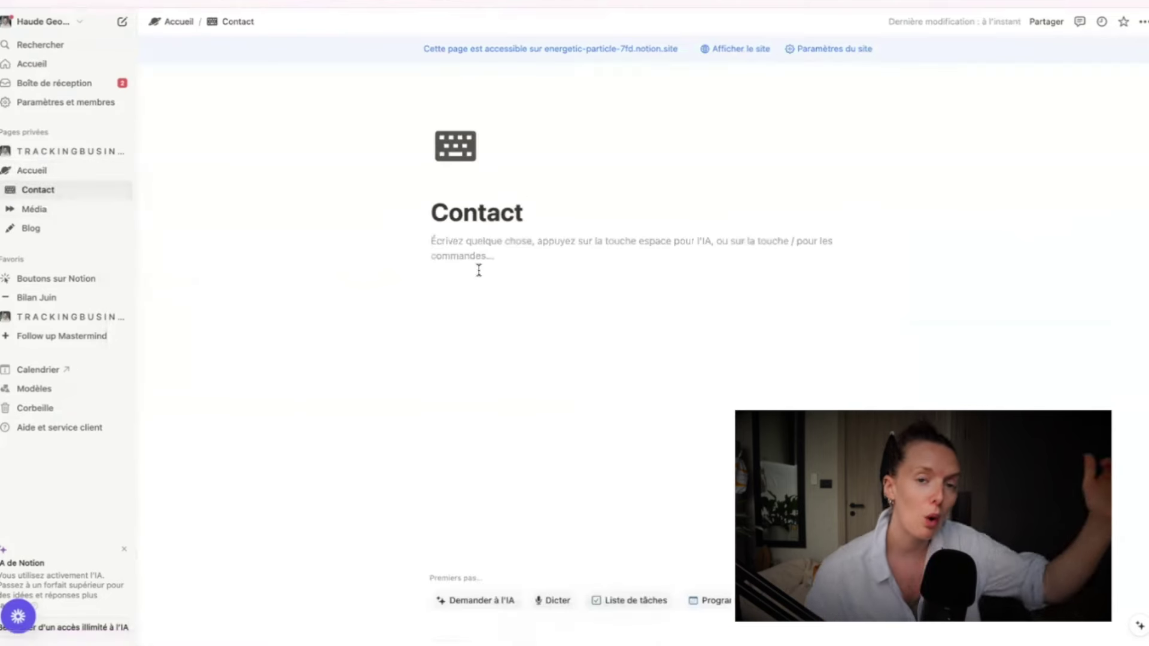
pyautogui.press('Return')
pyautogui.press('Return')
pyautogui.press('Return')
pyautogui.press('Return')
pyautogui.press('Return')
pyautogui.press('Return')
pyautogui.press('Return')
pyautogui.press('Return')
pyautogui.press('Return')
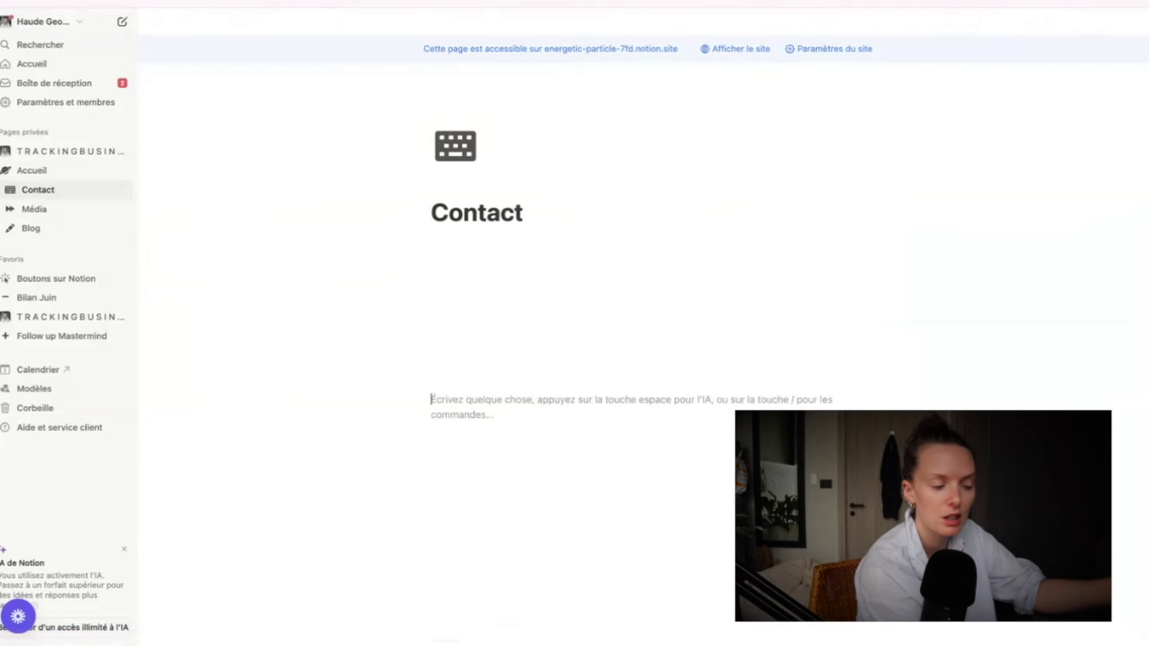
pyautogui.write('-')
pyautogui.press('BackSpace')
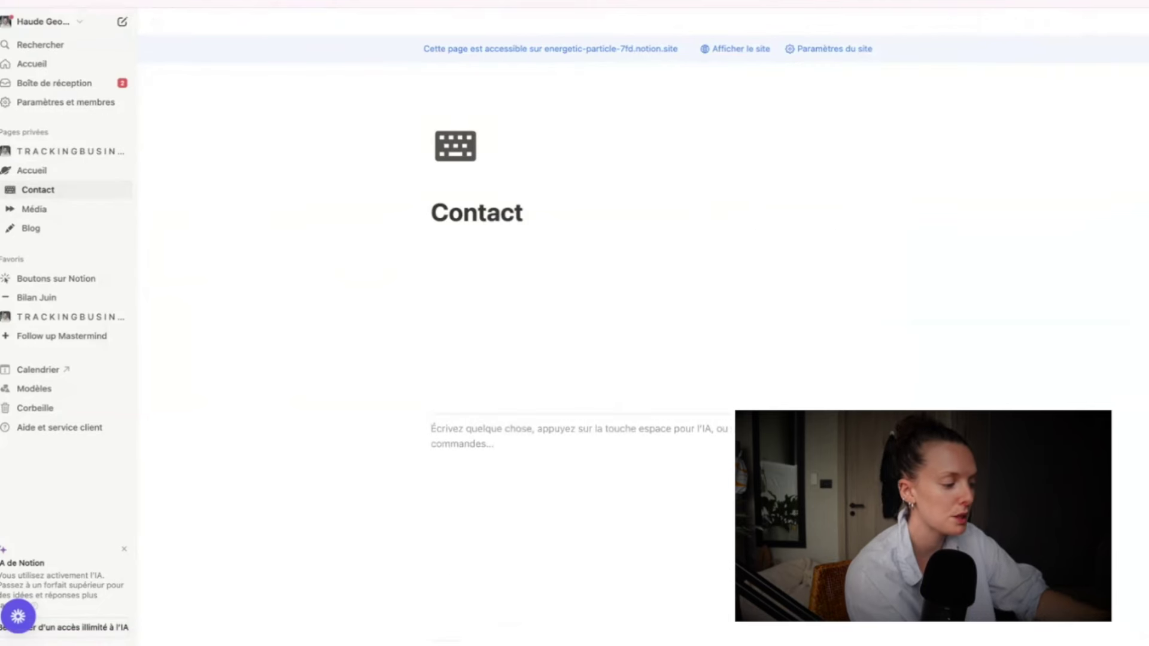
# Paste the Accueil page link below the divider on the Contact page and test it on the published site.
pyautogui.hotkey('ctrl', 'v')
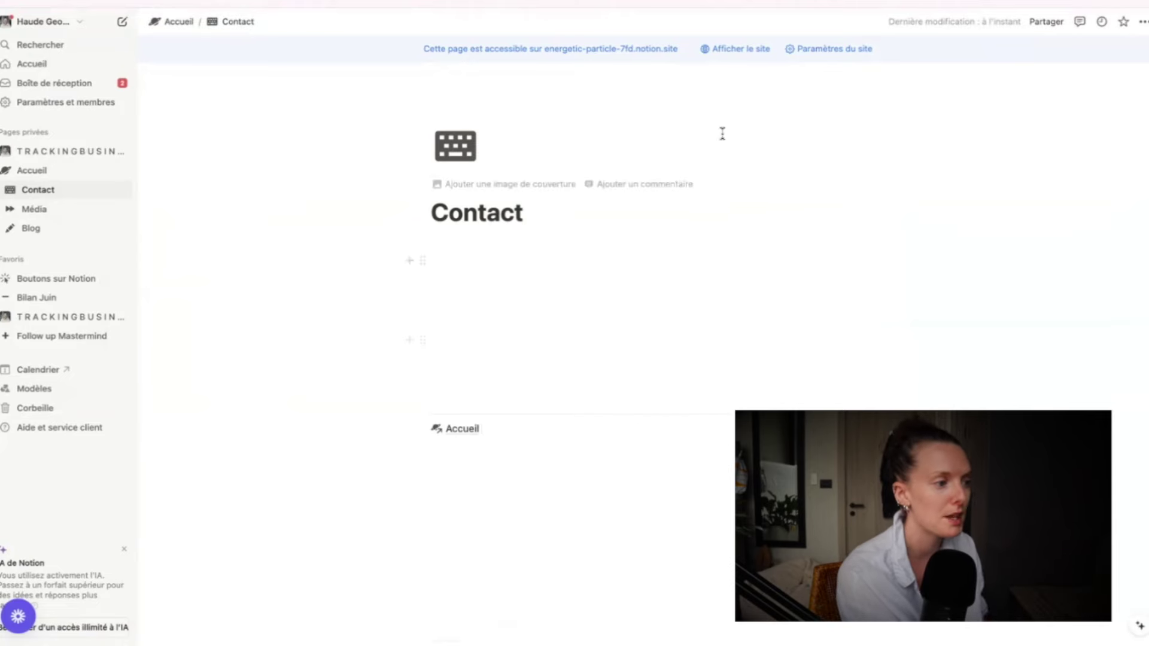
pyautogui.click(732, 52)
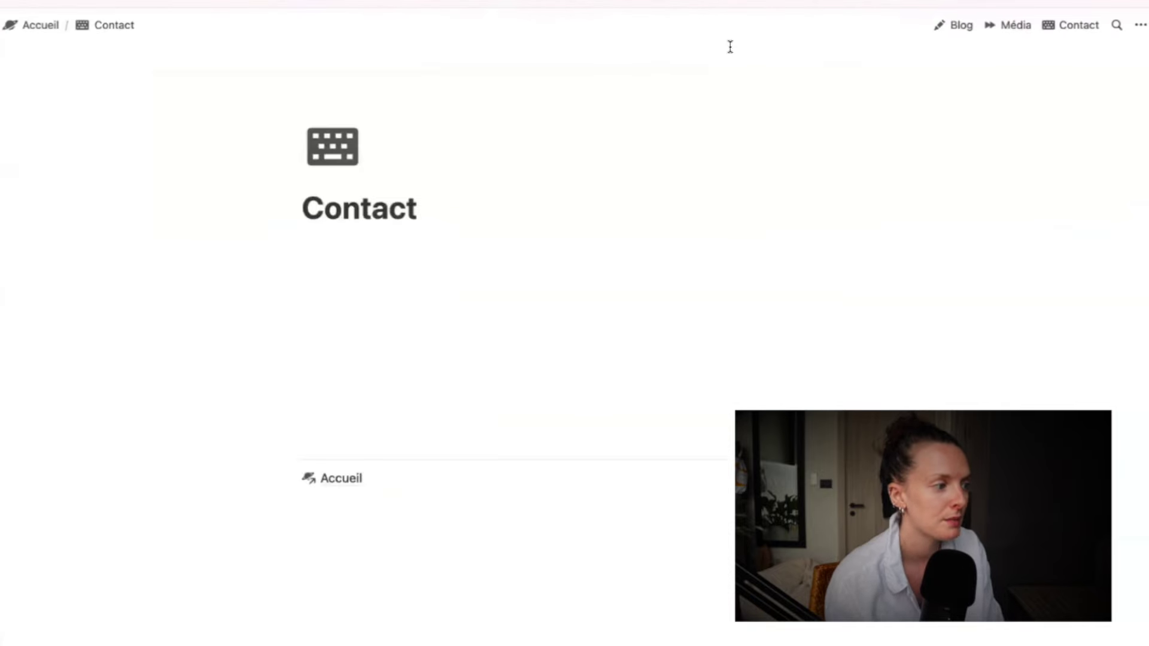
pyautogui.click(350, 478)
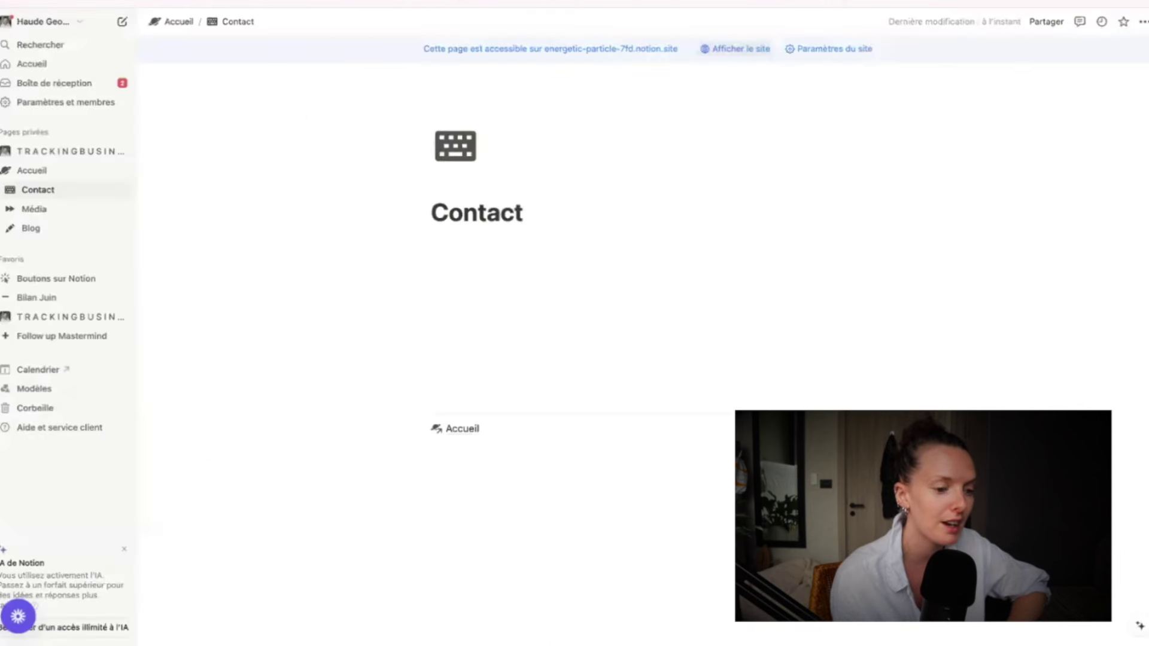
# Add links to the Média, Blog and Contact pages below the Accueil link.
pyautogui.click(443, 442)
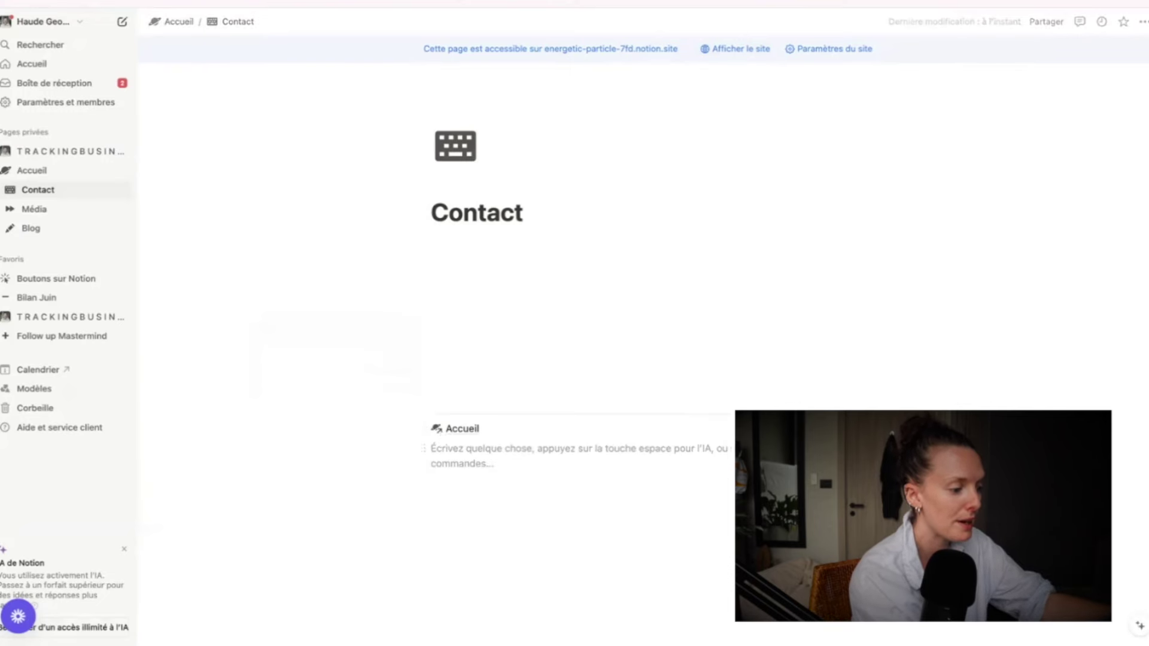
pyautogui.write('@media')
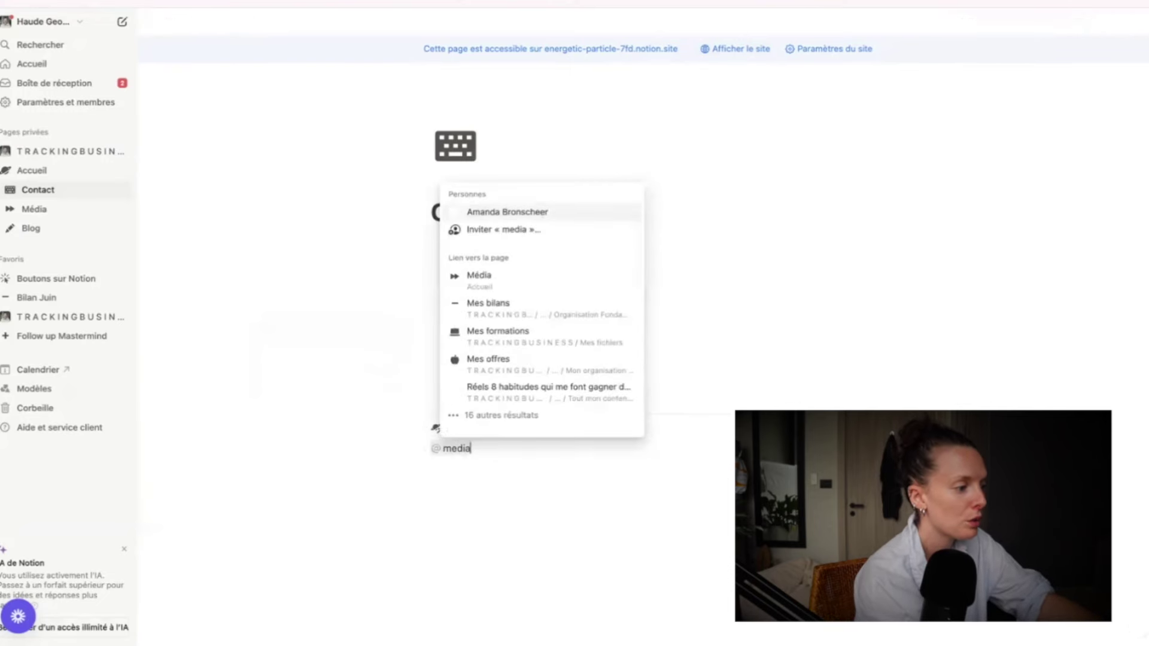
pyautogui.click(478, 352)
pyautogui.click(484, 500)
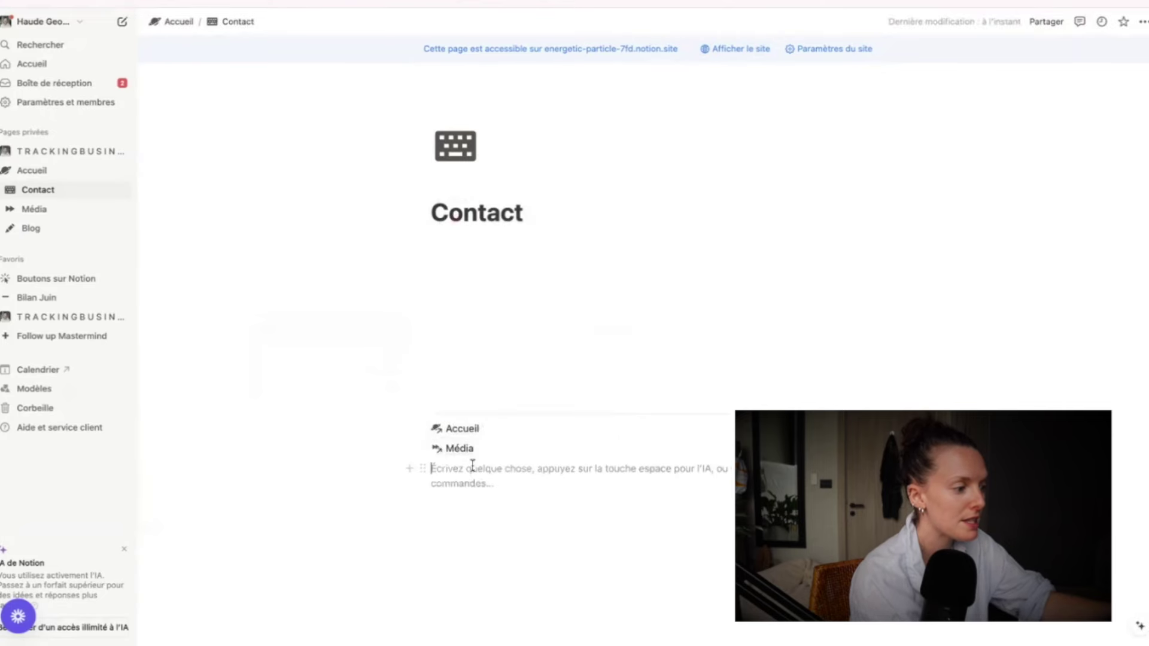
pyautogui.write('@')
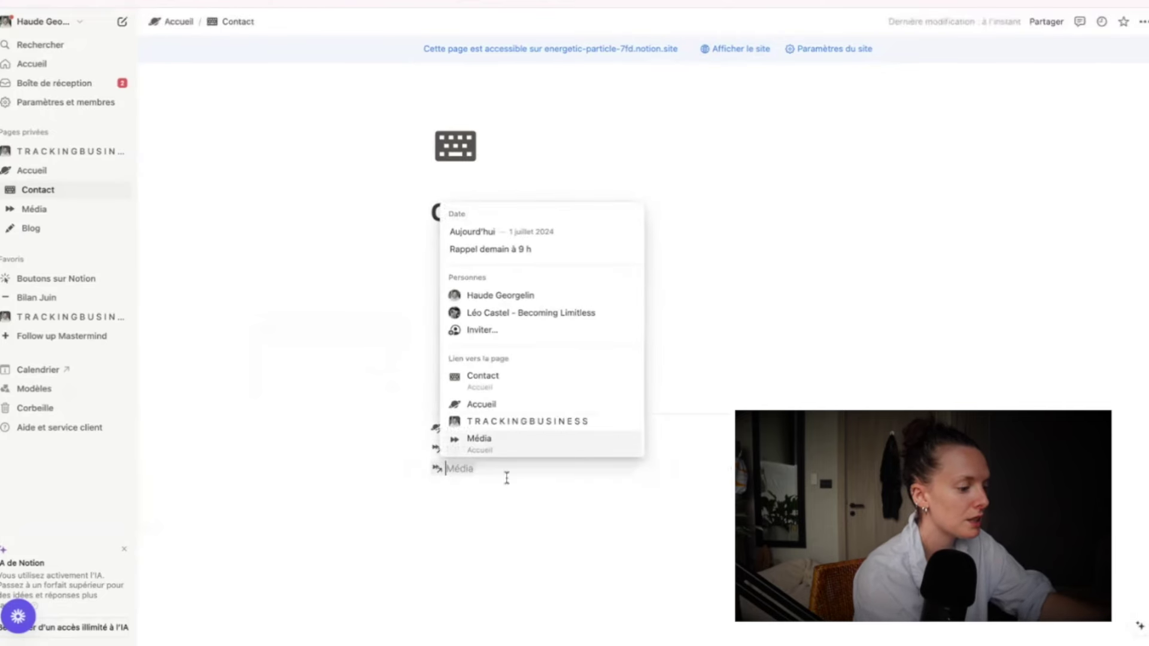
pyautogui.write('blog')
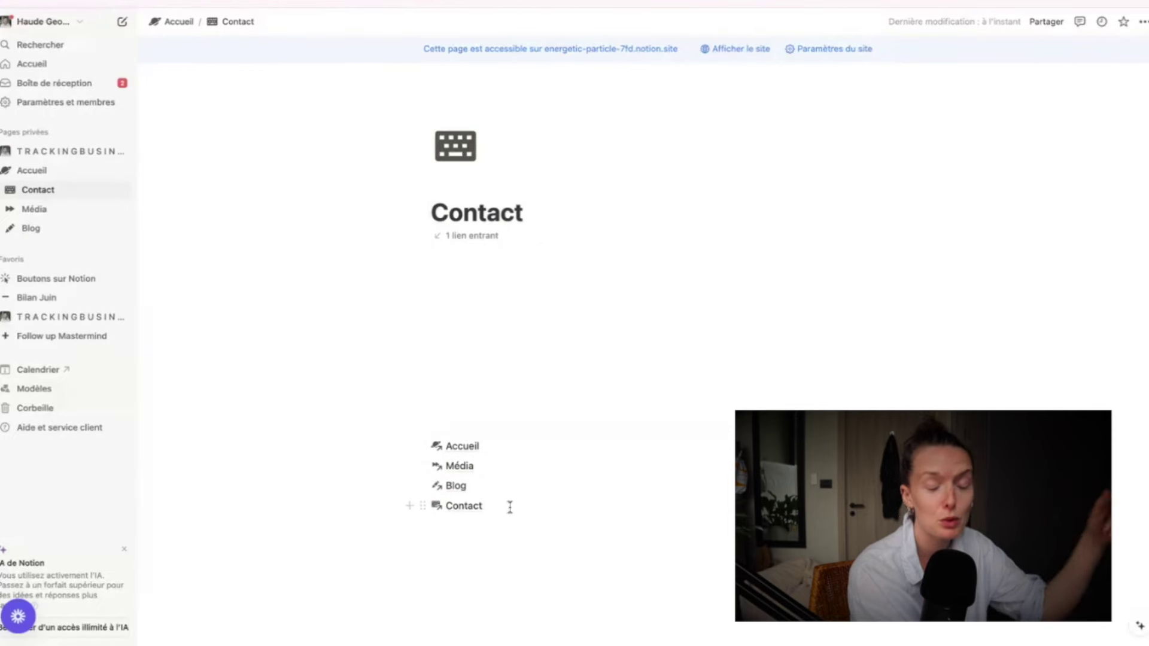
pyautogui.click(489, 550)
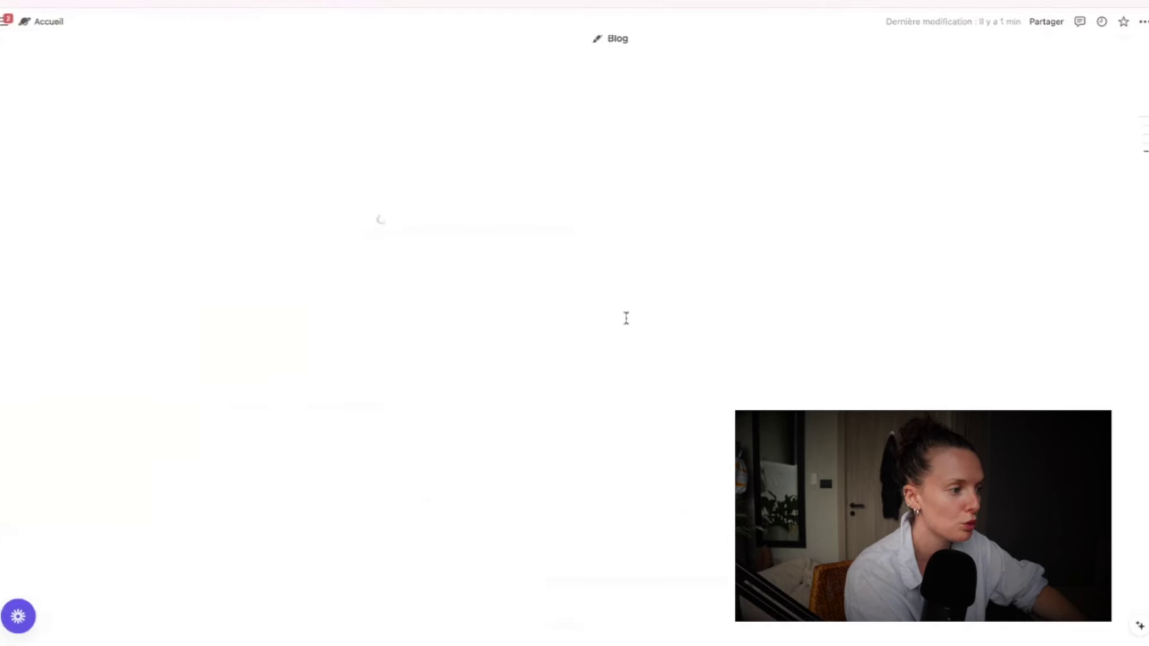
# Copy the Mentions Légales, CGV and Me contacter lines from the end of the Accueil page.
pyautogui.scroll(4, 626, 317)
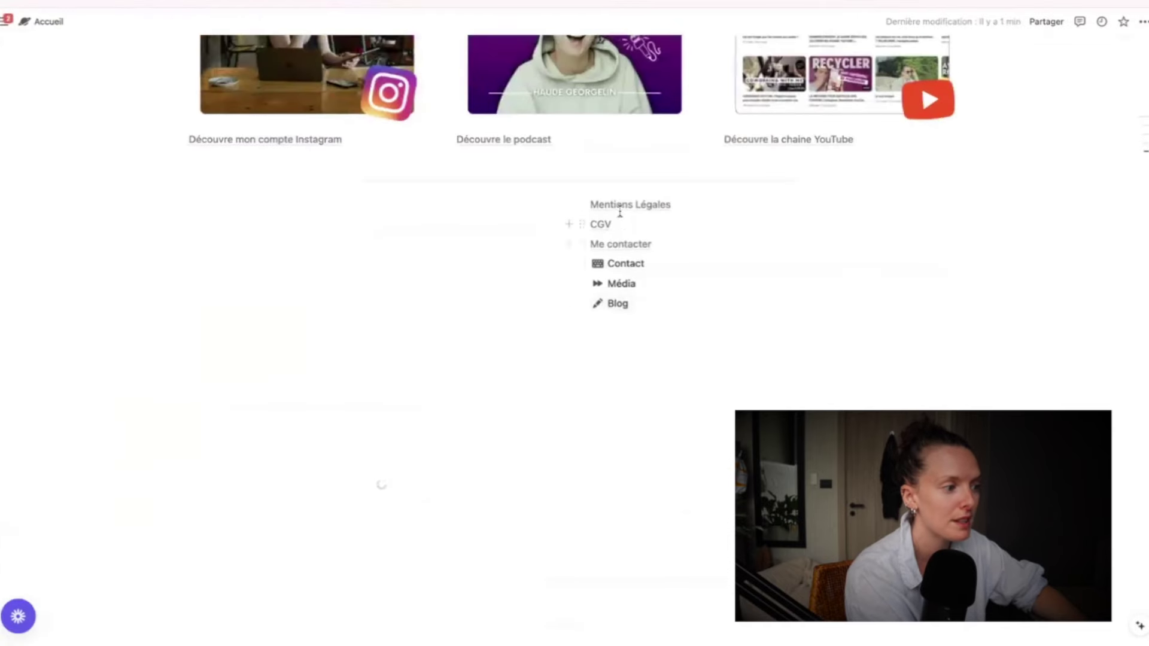
pyautogui.moveTo(672, 243); pyautogui.dragTo(594, 208)
pyautogui.hotkey('ctrl', 'c')
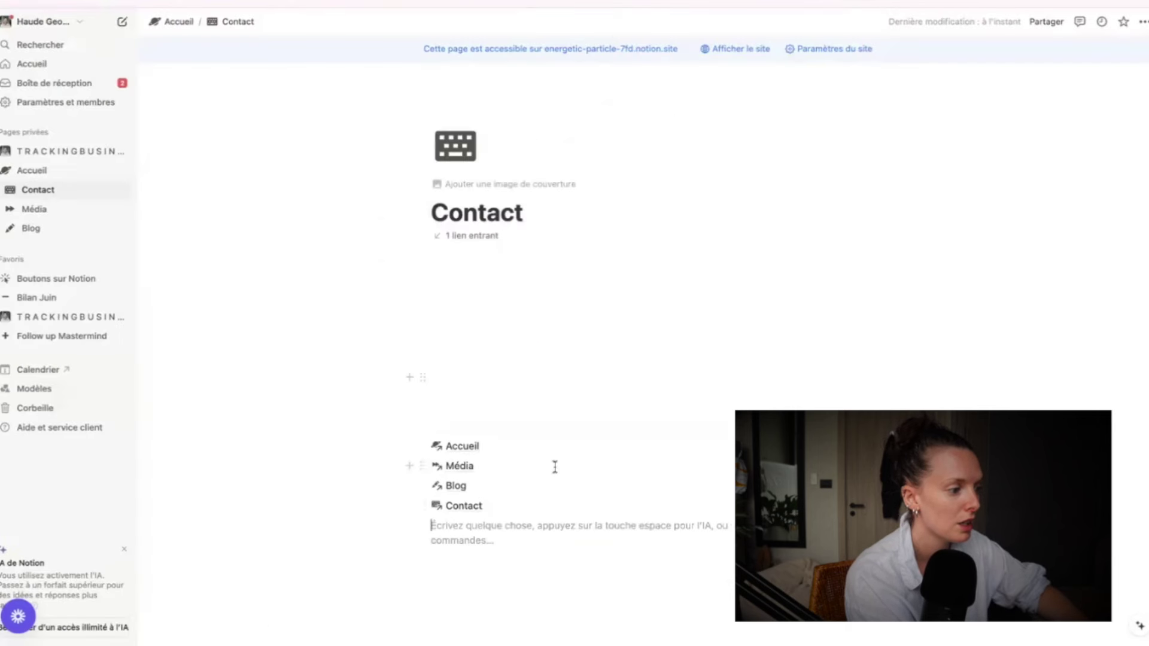
# Insert a column layout below the Contact page's links and paste the copied legal and contact lines into its second column.
pyautogui.write('/c')
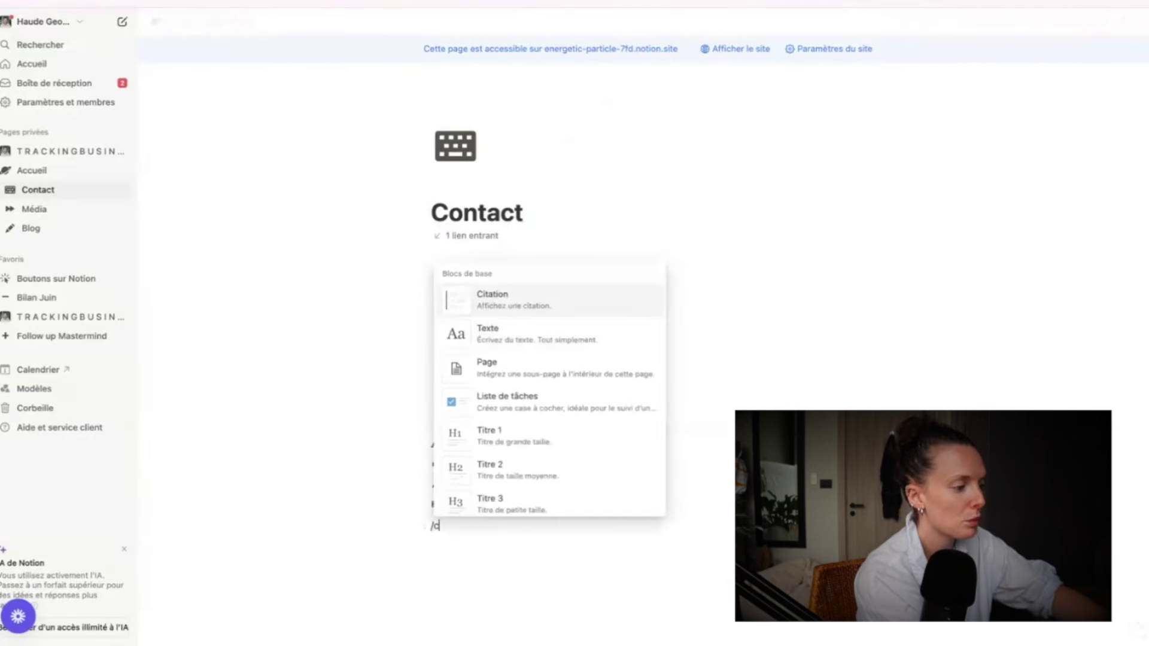
pyautogui.press('BackSpace')
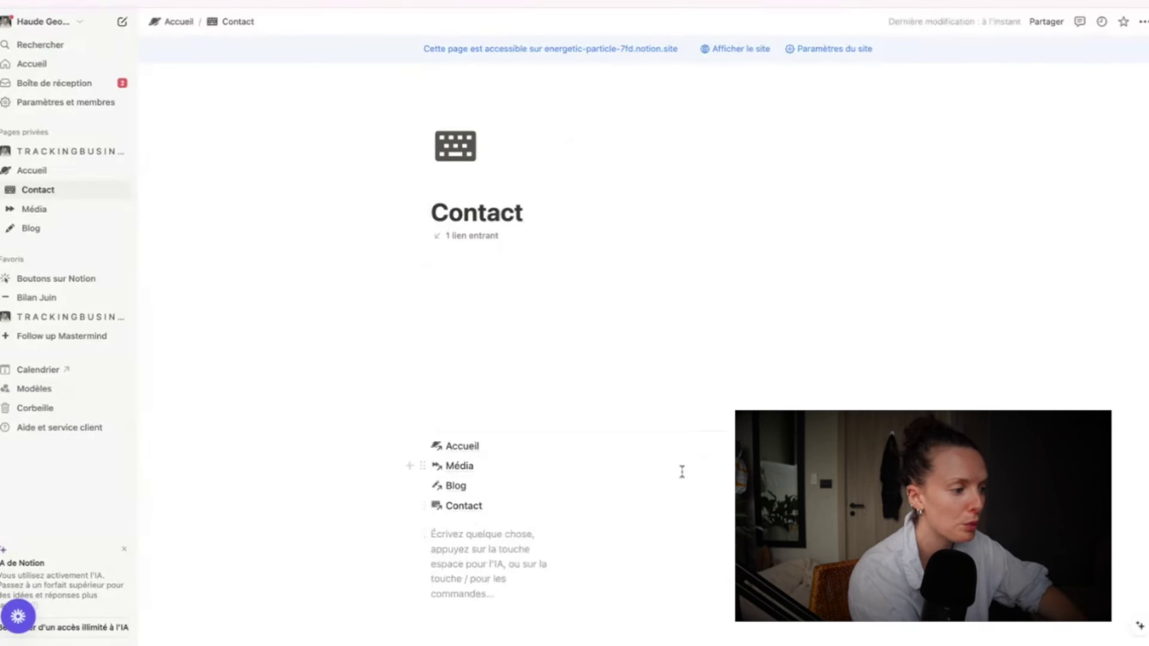
pyautogui.click(687, 448)
pyautogui.hotkey('ctrl', 'v')
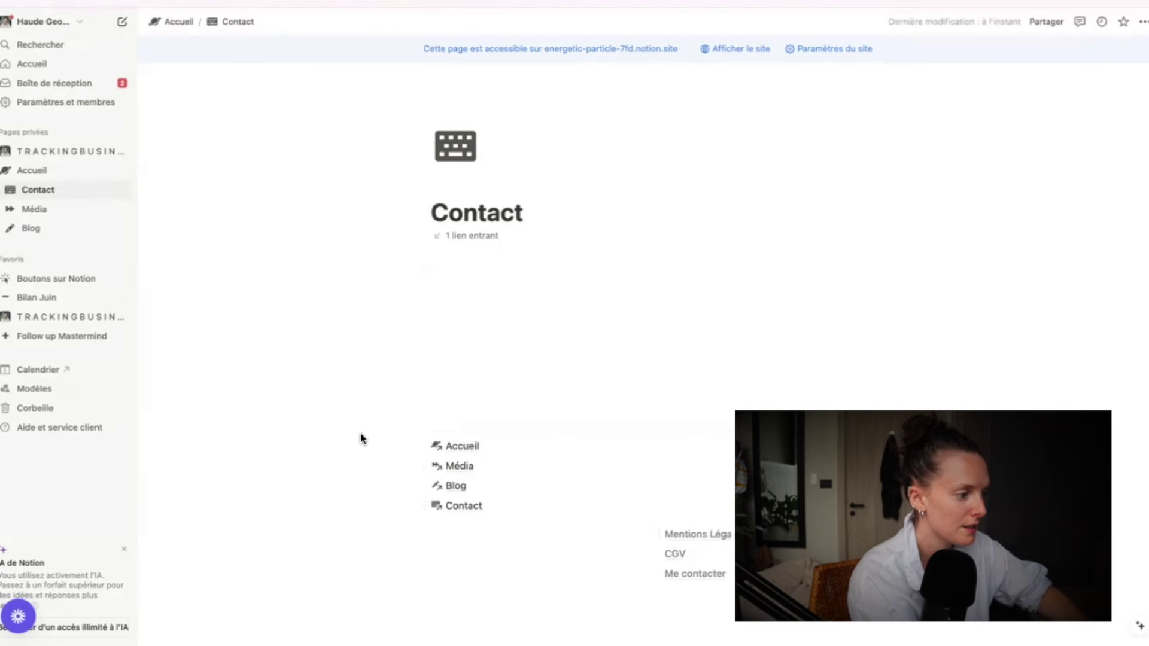
# Move the Accueil, Média, Blog and Contact links into the first column beside the legal lines.
pyautogui.moveTo(361, 438); pyautogui.dragTo(478, 515)
pyautogui.moveTo(430, 461); pyautogui.dragTo(487, 525)
pyautogui.click(662, 552)
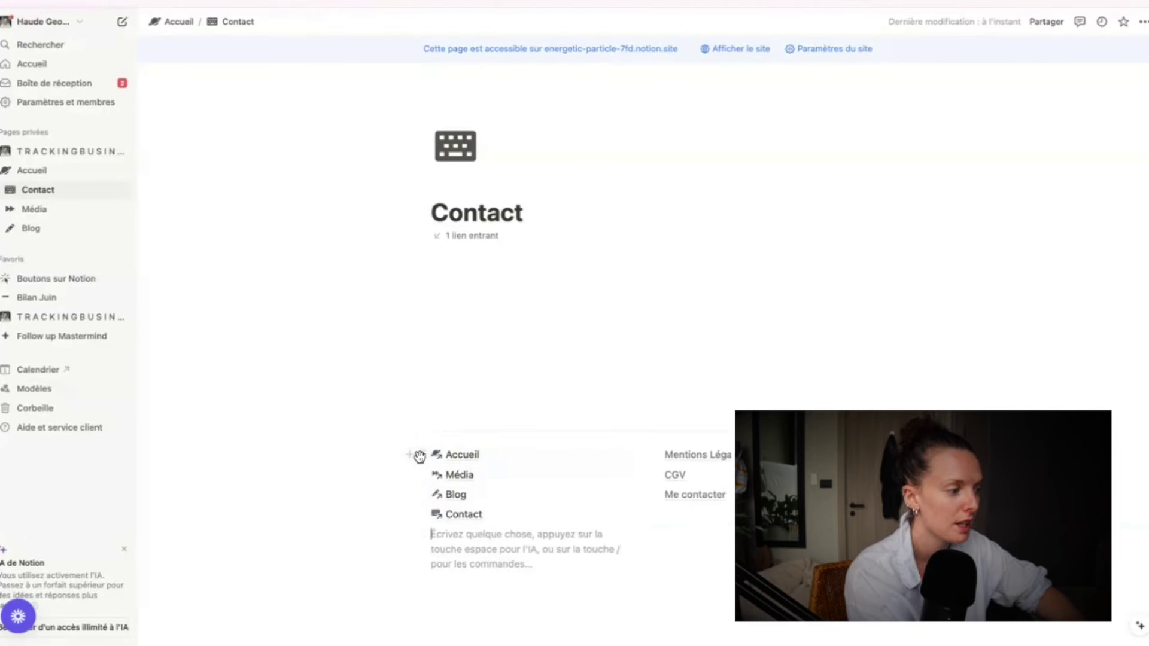
# Copy the block link of the Accueil entry in the Contact page's footer.
pyautogui.click(421, 455)
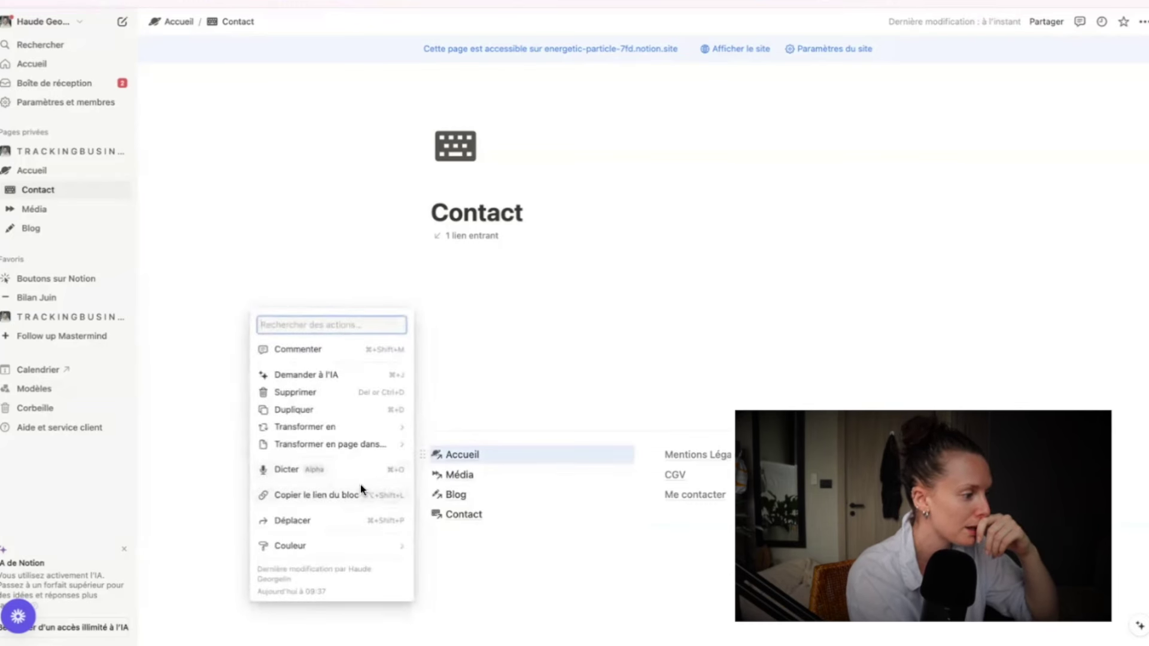
pyautogui.moveTo(353, 530); pyautogui.dragTo(724, 454)
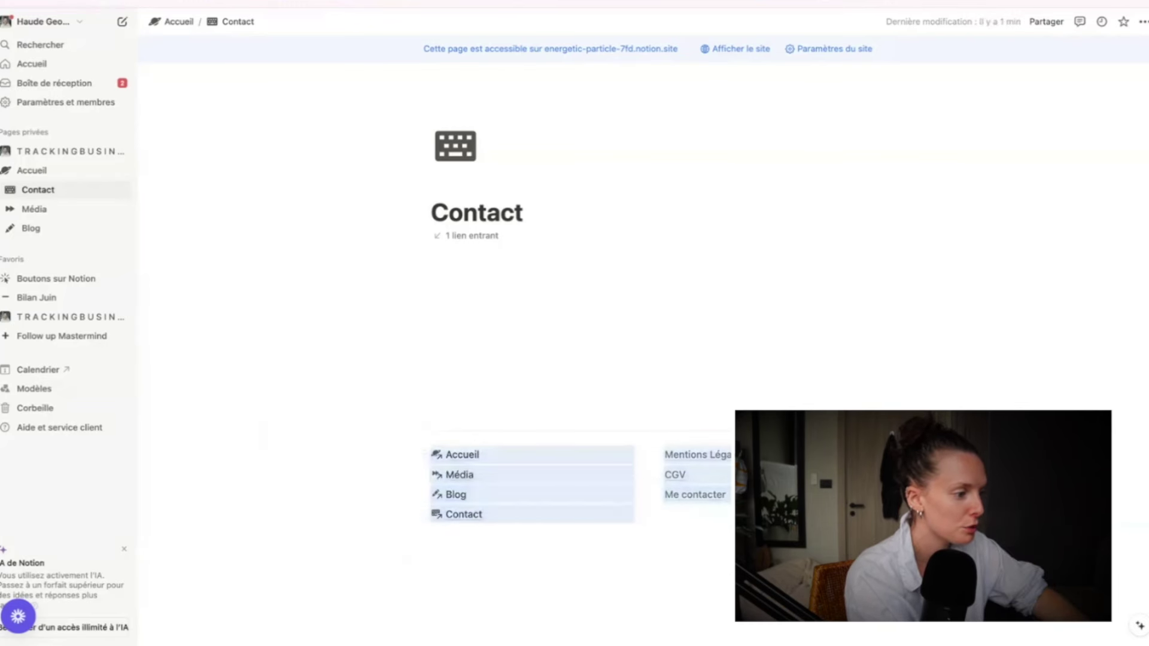
pyautogui.click(421, 453)
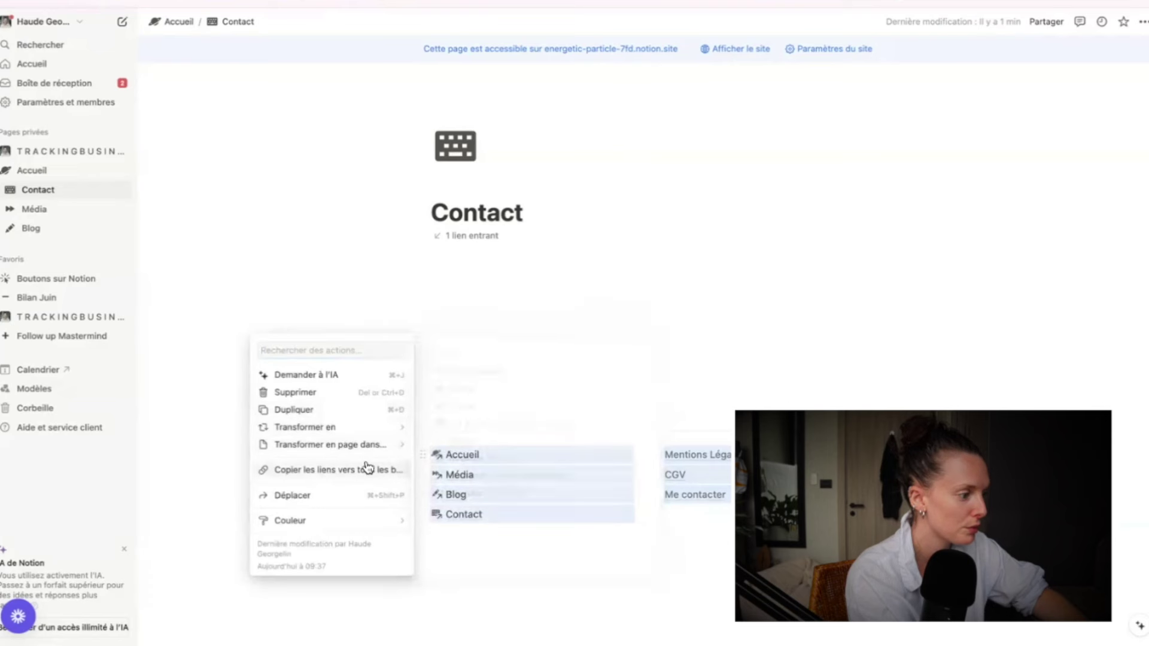
pyautogui.click(421, 455)
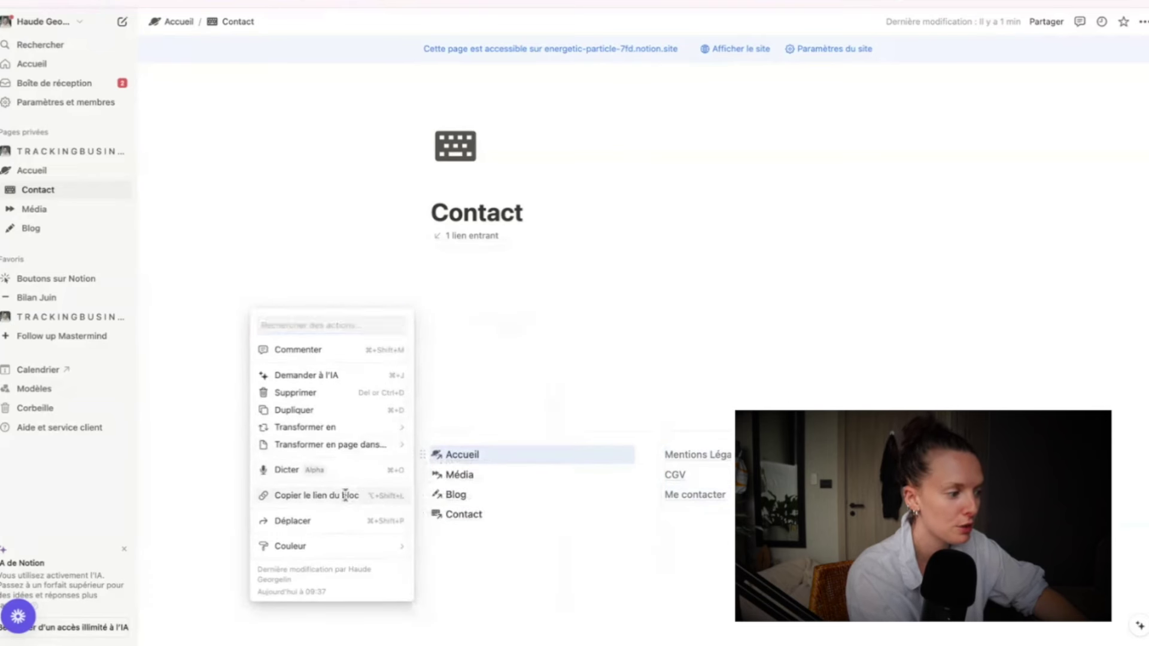
pyautogui.click(344, 495)
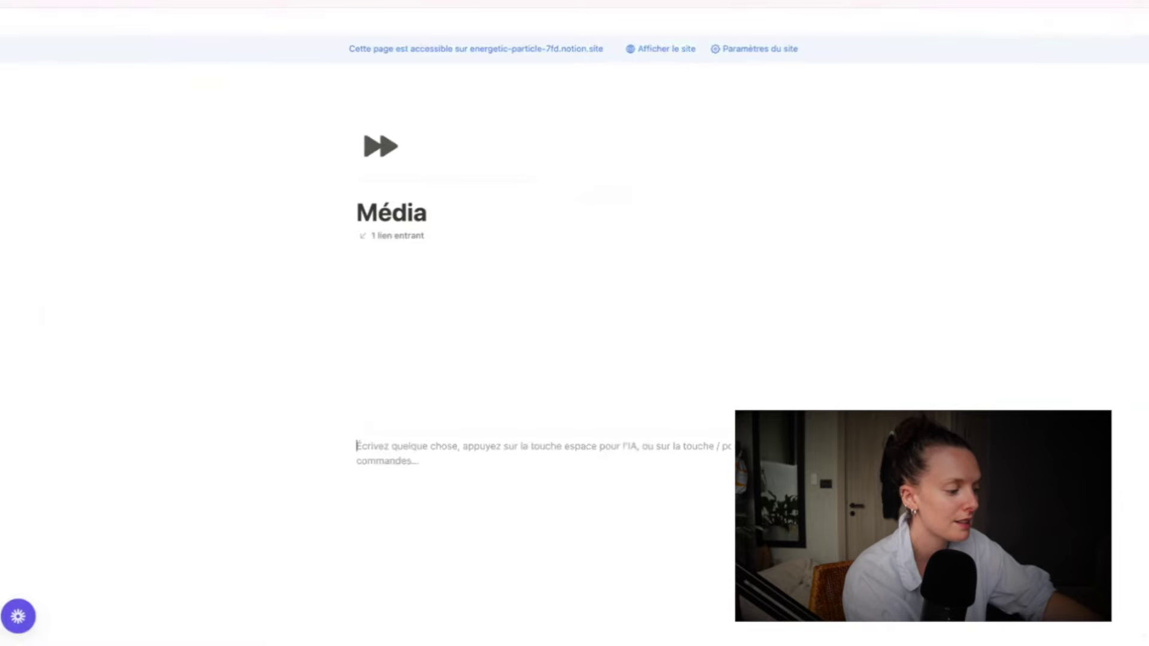
# Paste the copied block link below the divider on the Média page as a synced block (Coller et synchroniser).
pyautogui.hotkey('ctrl', 'v')
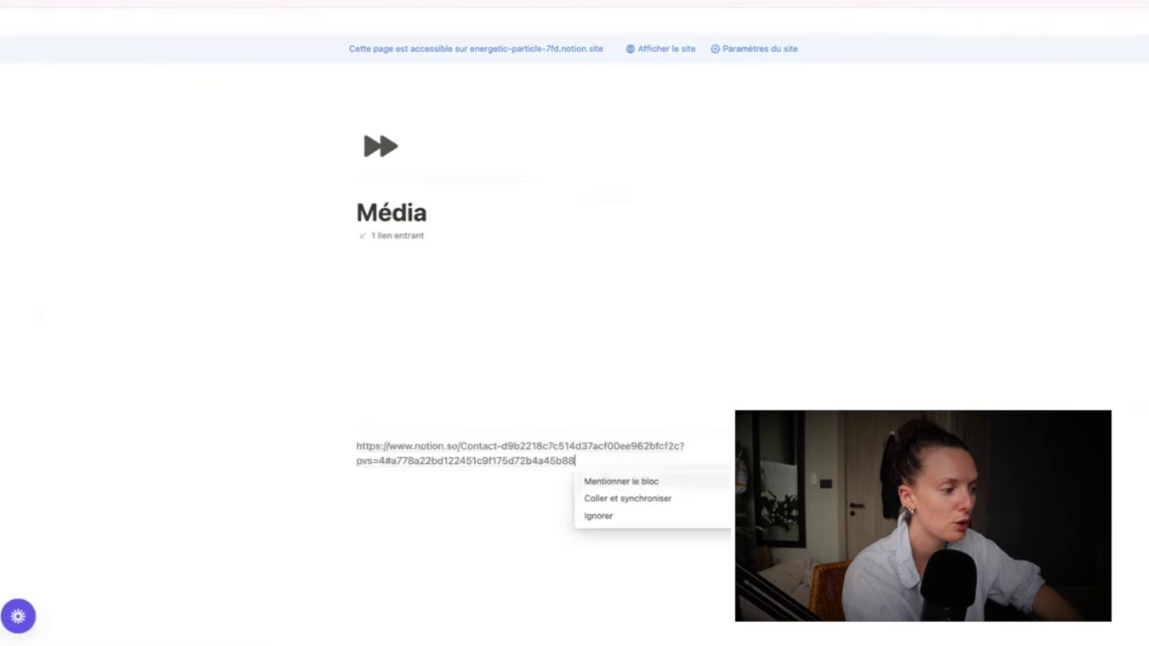
pyautogui.click(676, 502)
pyautogui.click(471, 479)
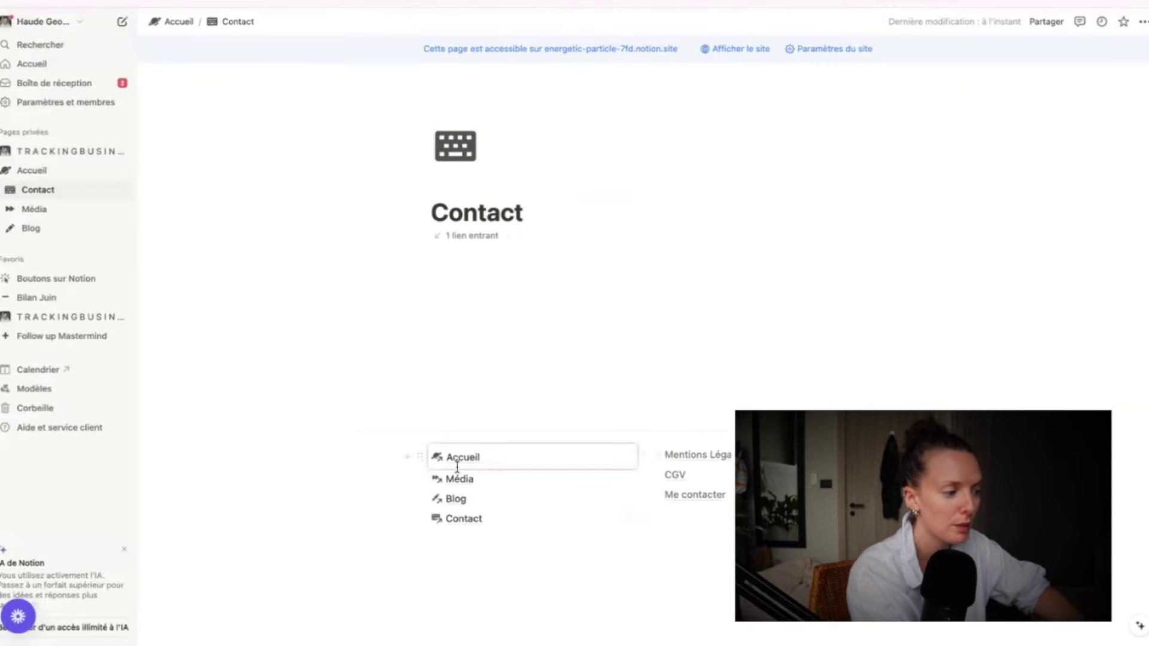
# Move the Média, Blog and Contact links into the synced block holding the Accueil link on the Contact page.
pyautogui.moveTo(421, 479); pyautogui.dragTo(457, 503)
pyautogui.click(513, 546)
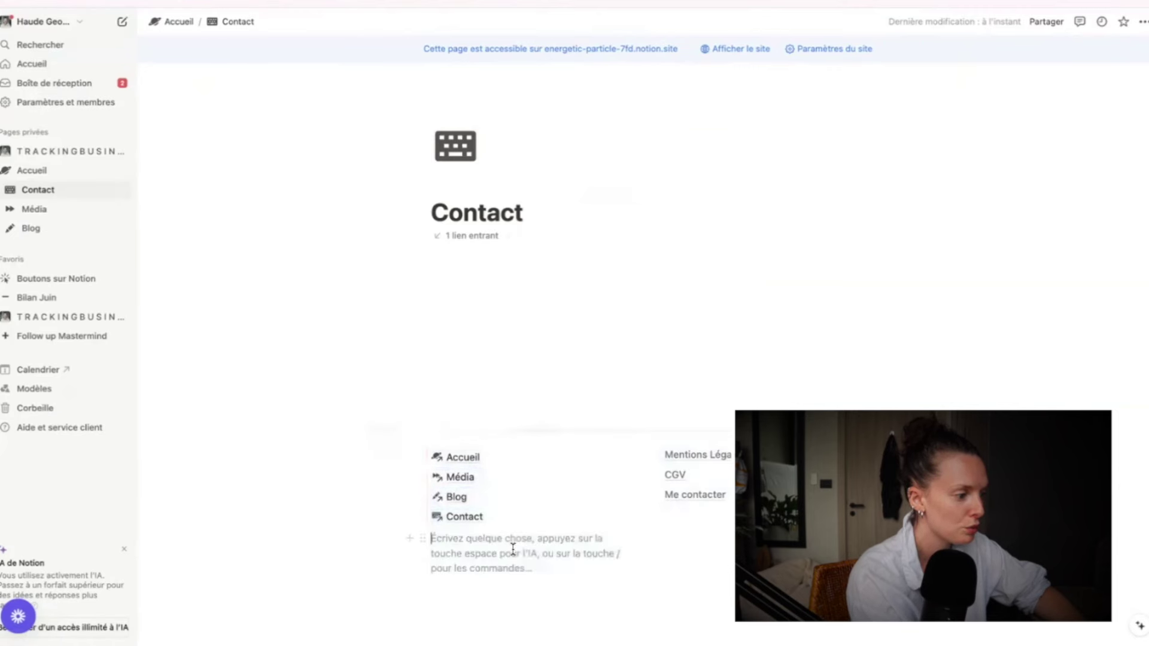
# Move the Mentions Légales, CGV and Me contacter lines out of the second column to below the Contact page's synced block.
pyautogui.write('/c')
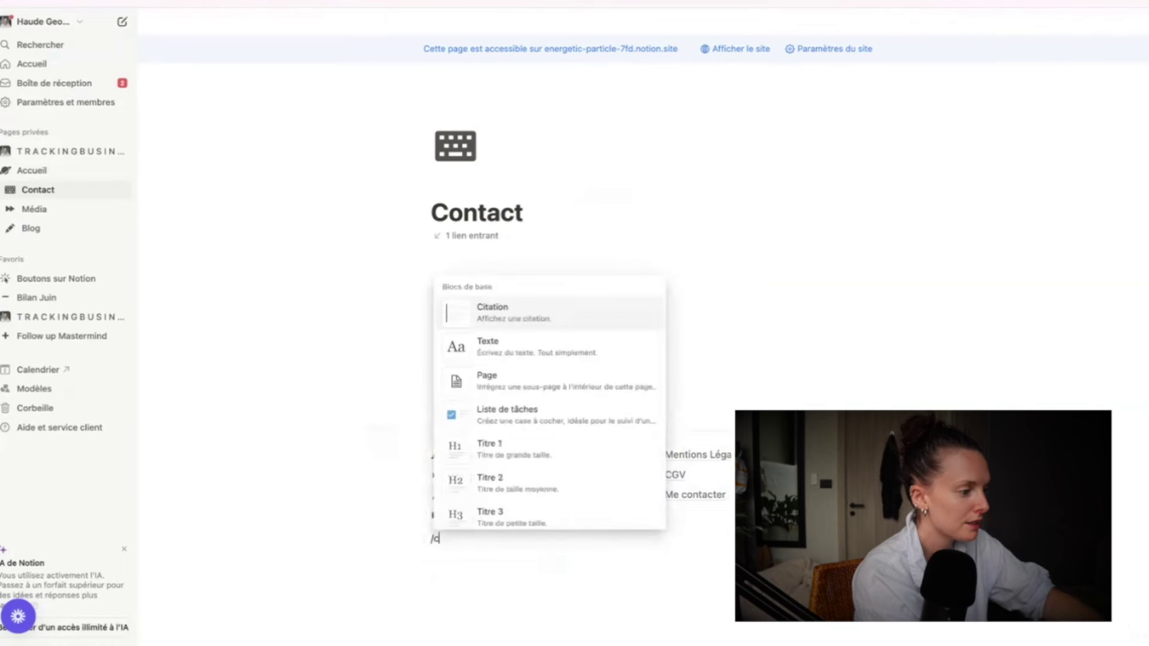
pyautogui.press('BackSpace')
pyautogui.moveTo(422, 547); pyautogui.dragTo(450, 525)
pyautogui.moveTo(656, 454); pyautogui.dragTo(598, 583)
pyautogui.moveTo(656, 454); pyautogui.dragTo(587, 574)
pyautogui.click(663, 476)
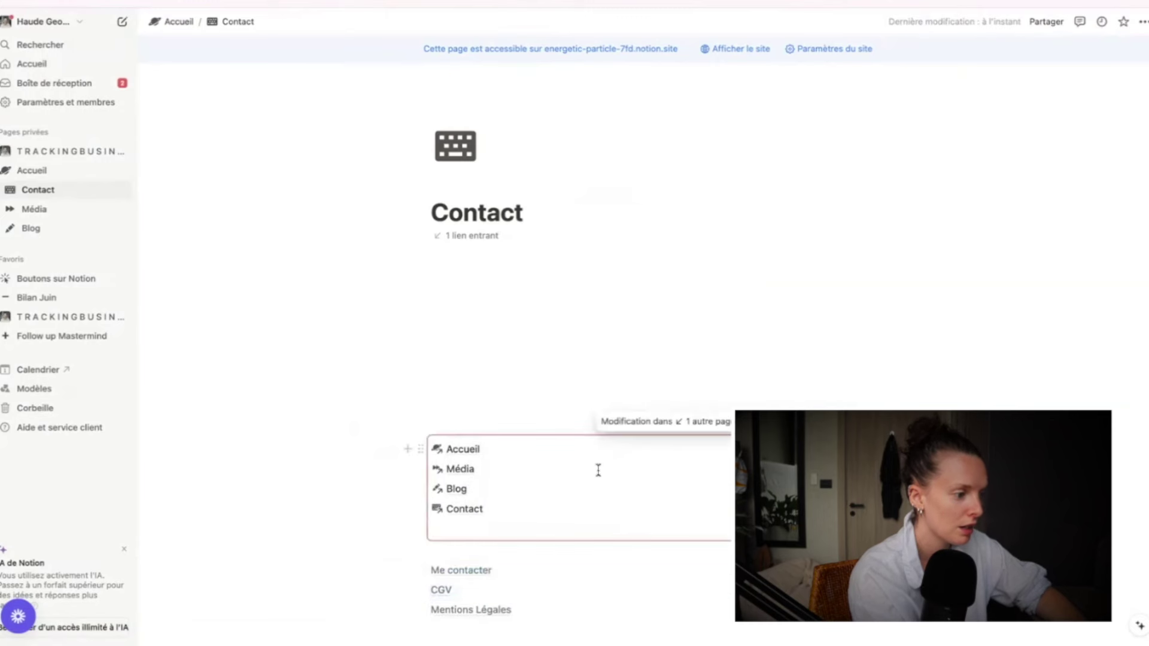
# Insert a two-column layout below the Contact link inside the synced block.
pyautogui.click(481, 529)
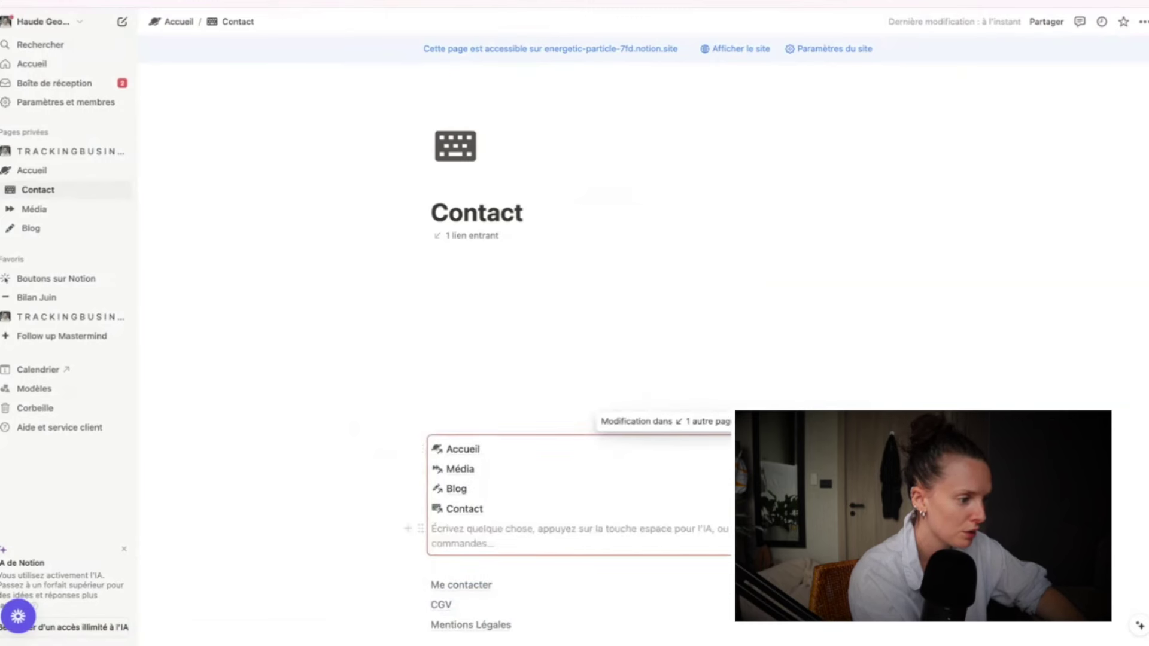
pyautogui.write('/2col')
pyautogui.press('Return')
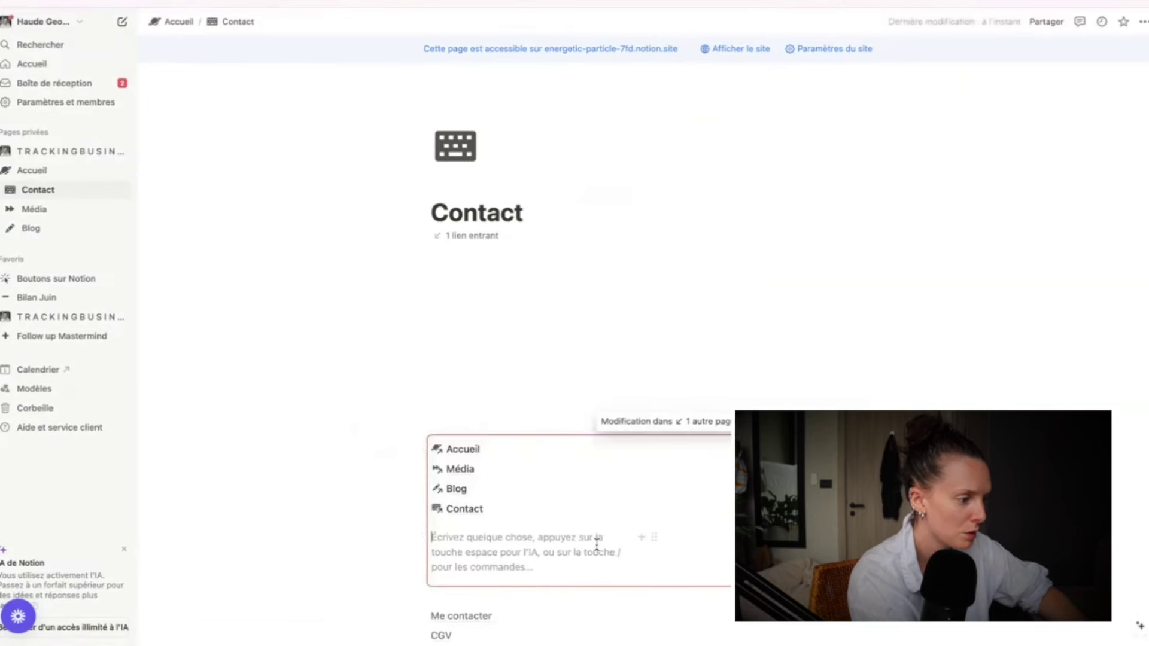
# Move the Me contacter, CGV and Mentions Légales lines into the second column of the synced block's new layout.
pyautogui.scroll(-2, 420, 567)
pyautogui.moveTo(422, 552); pyautogui.dragTo(722, 462)
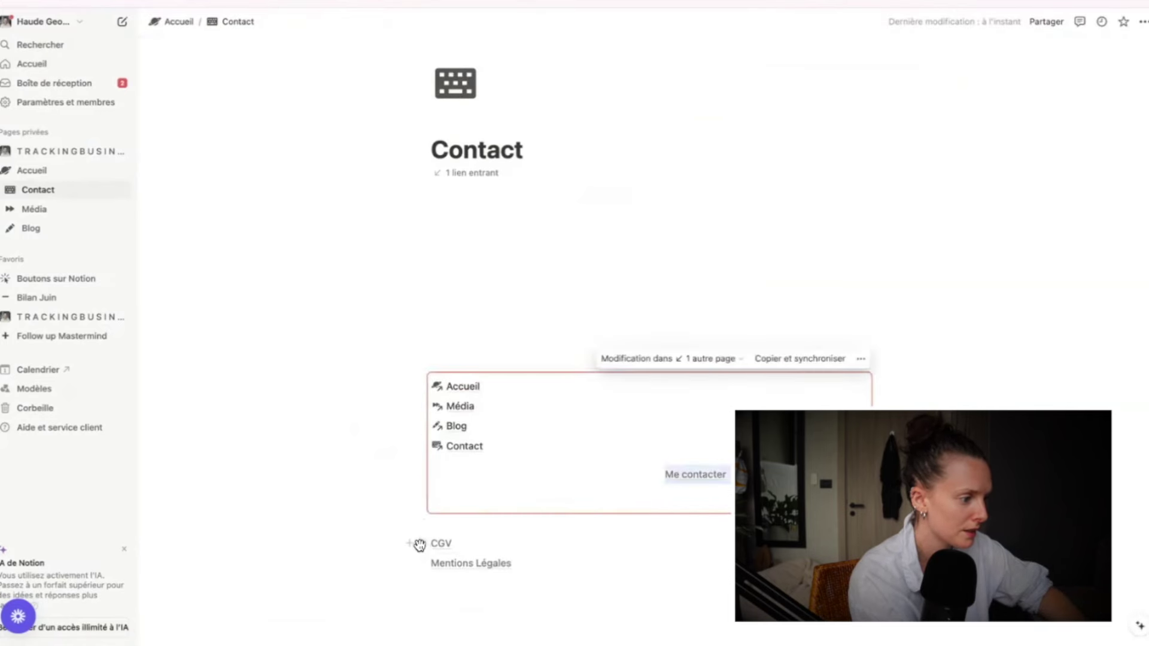
pyautogui.moveTo(419, 545); pyautogui.dragTo(682, 482)
pyautogui.moveTo(407, 561); pyautogui.dragTo(637, 515)
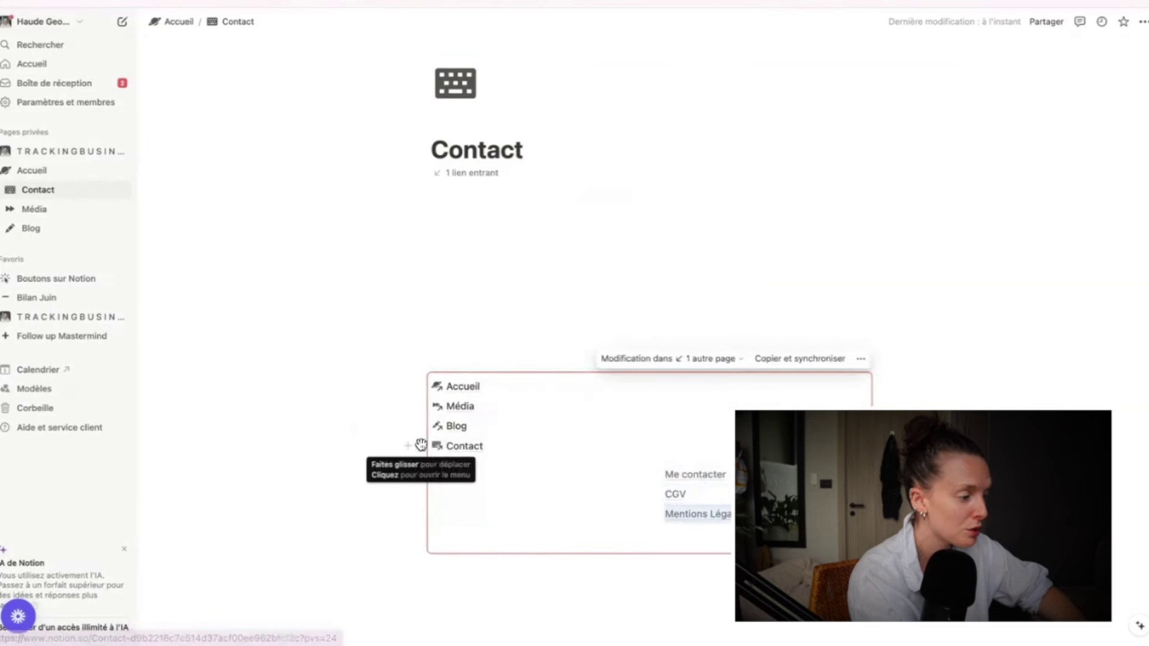
# Move the Contact, Blog, Média and Accueil links into the synced block's first column and delete the empty line above them.
pyautogui.moveTo(421, 445); pyautogui.dragTo(468, 507)
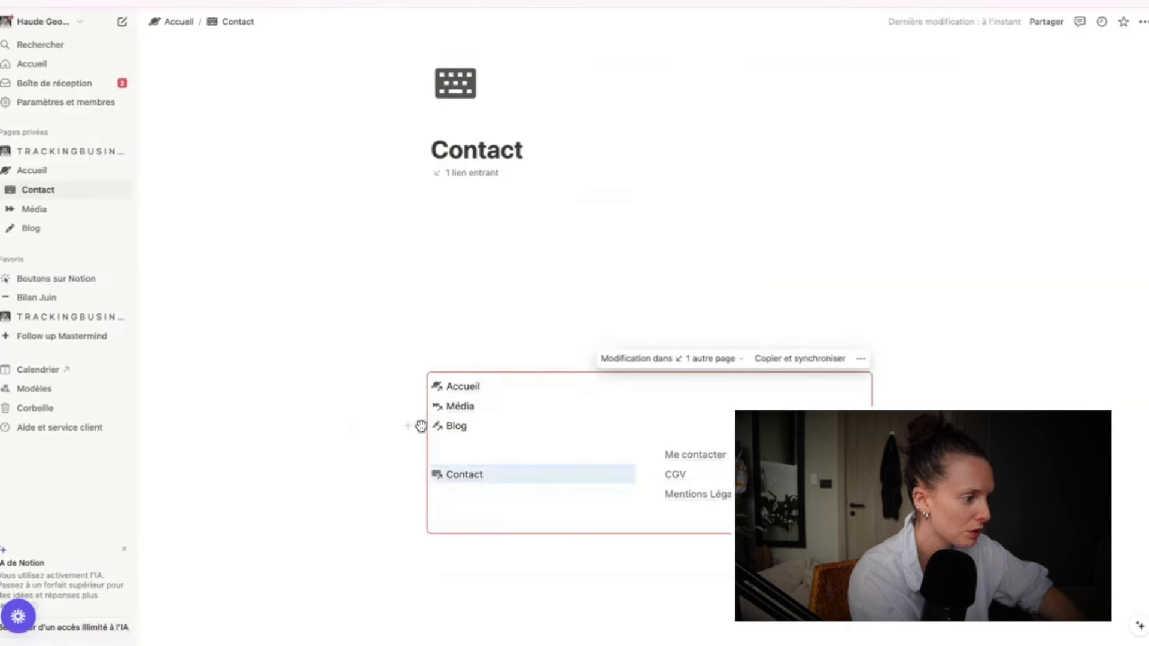
pyautogui.moveTo(421, 425); pyautogui.dragTo(438, 446)
pyautogui.moveTo(420, 405); pyautogui.dragTo(434, 434)
pyautogui.moveTo(421, 385); pyautogui.dragTo(447, 410)
pyautogui.click(449, 394)
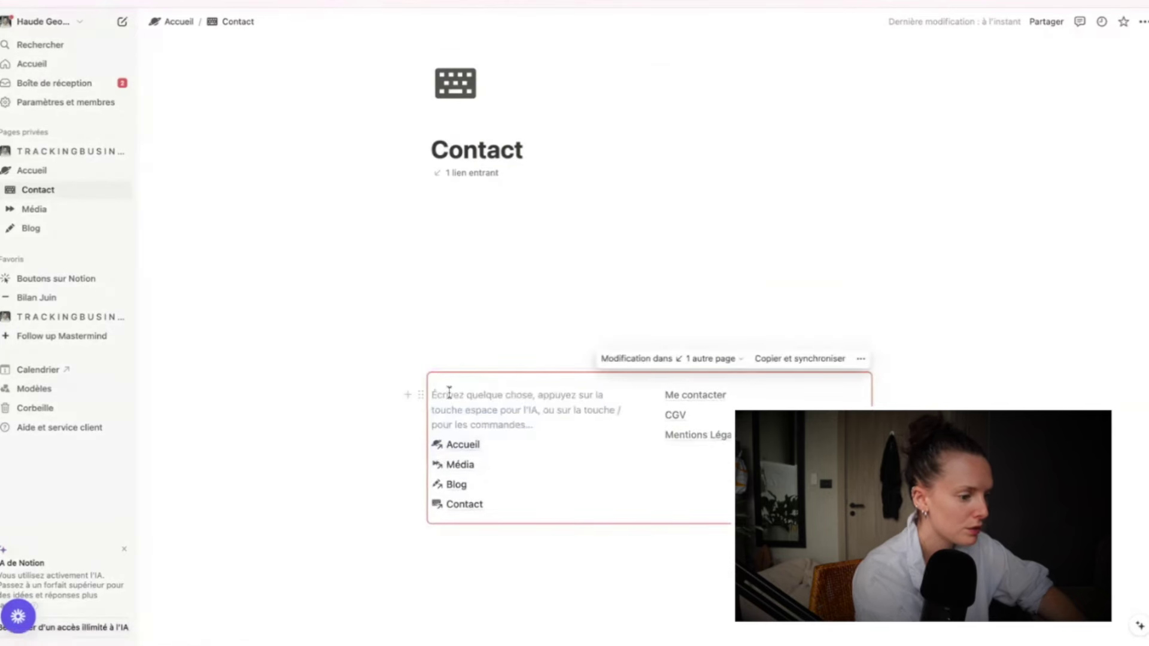
pyautogui.press('BackSpace')
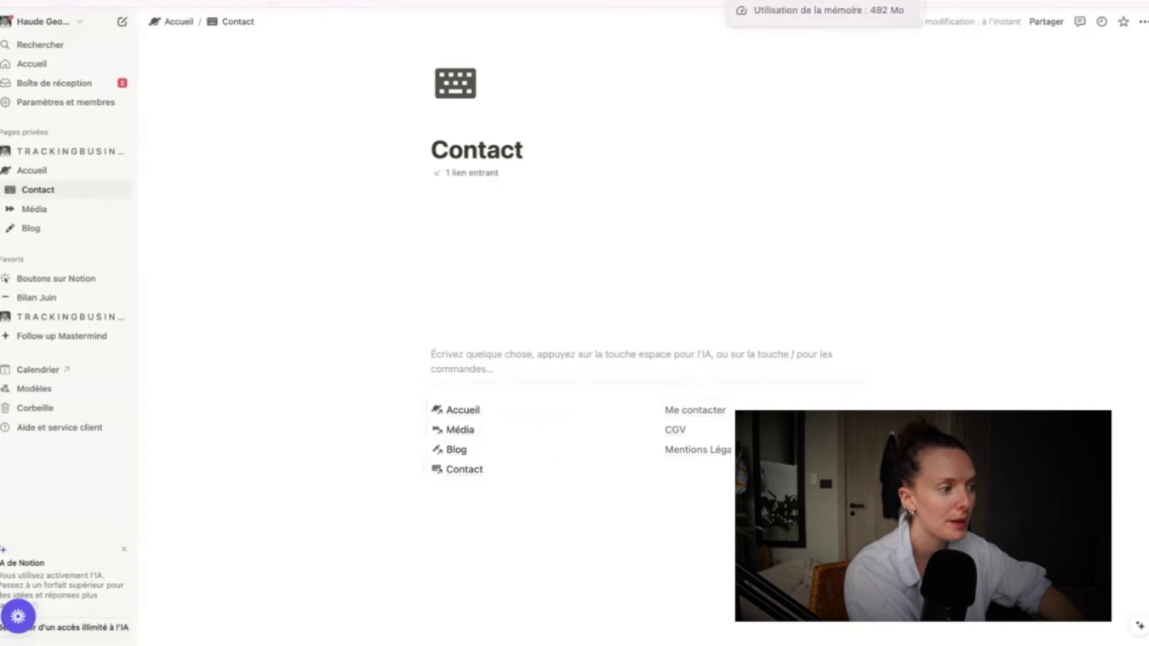
# Copy the synced footer block from the Média page with Copier et synchroniser.
pyautogui.click(752, 12)
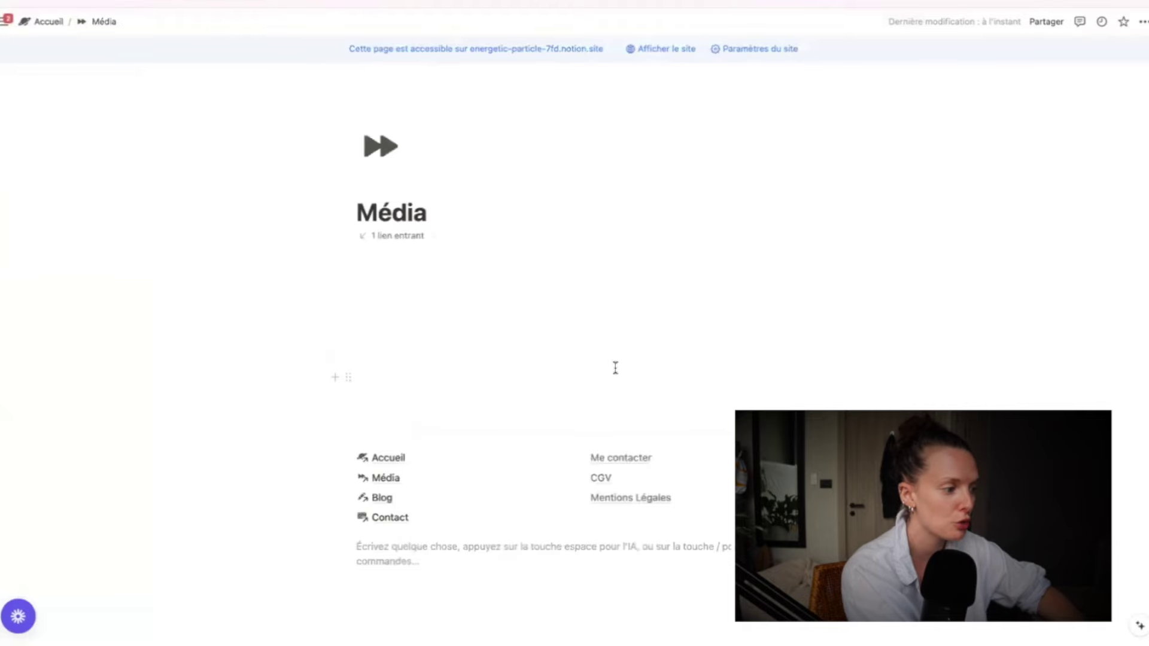
pyautogui.click(413, 441)
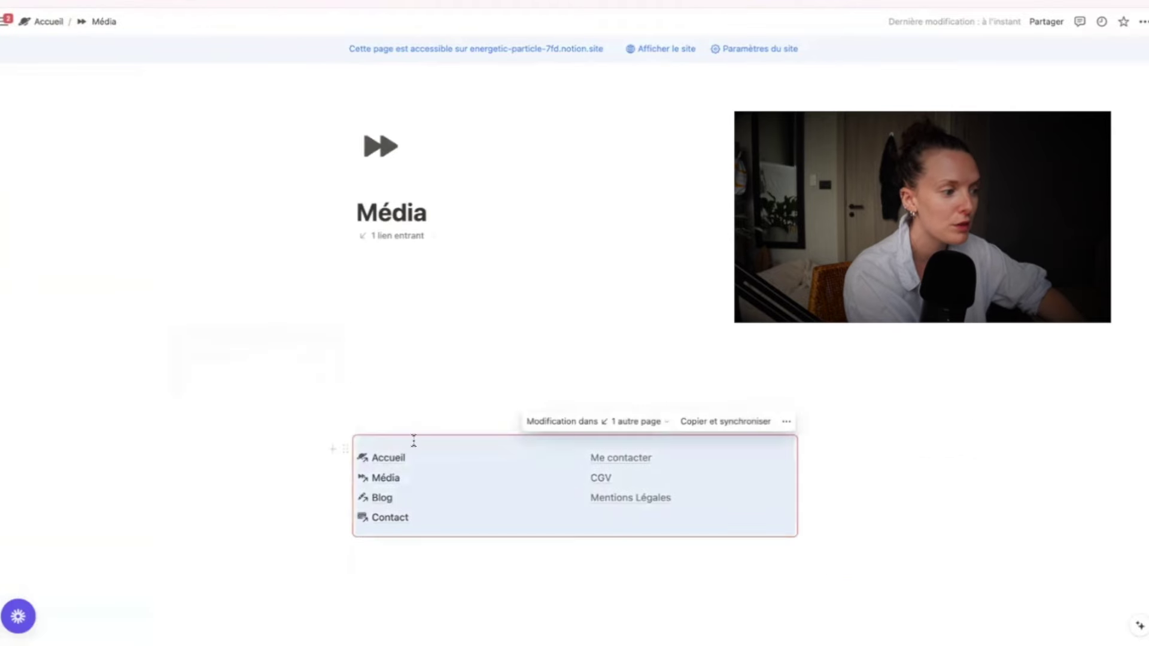
pyautogui.click(765, 427)
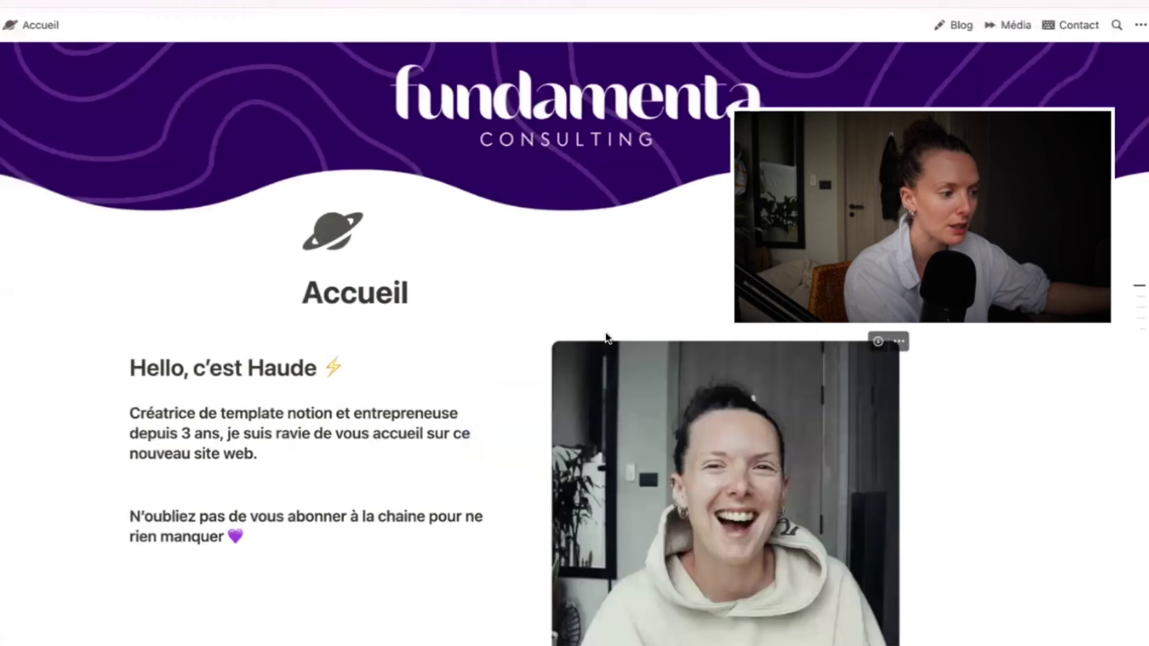
# Paste the copied synced footer block on the empty line below the booking calendar at the end of the Accueil page.
pyautogui.scroll(-10, 605, 336)
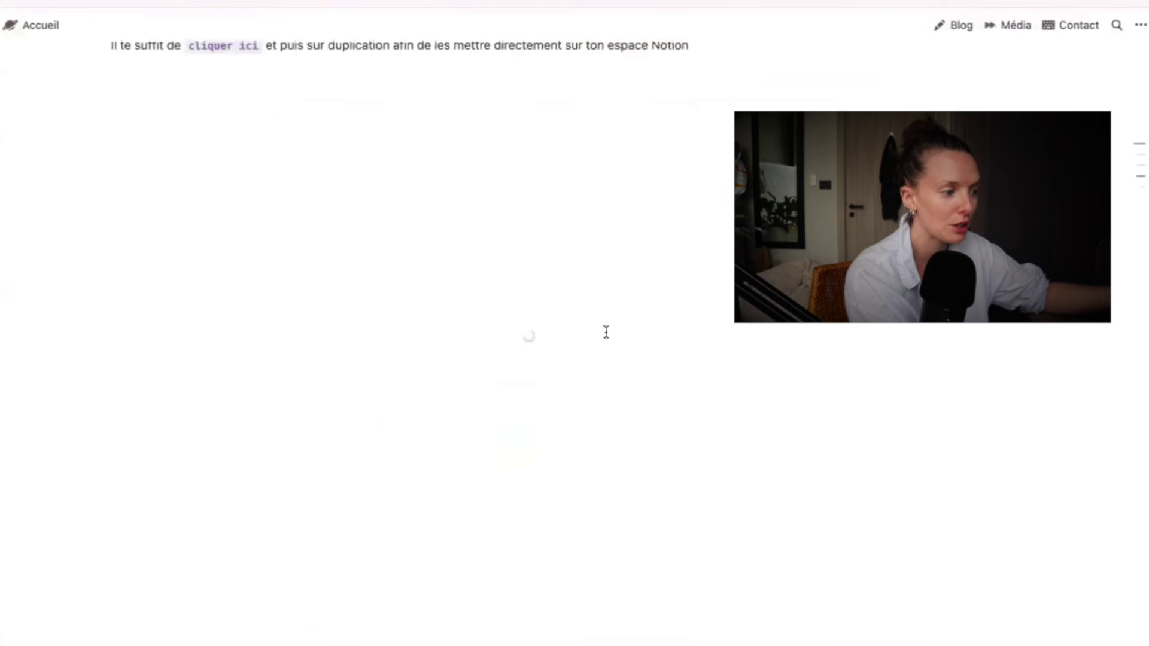
pyautogui.scroll(-2, 605, 329)
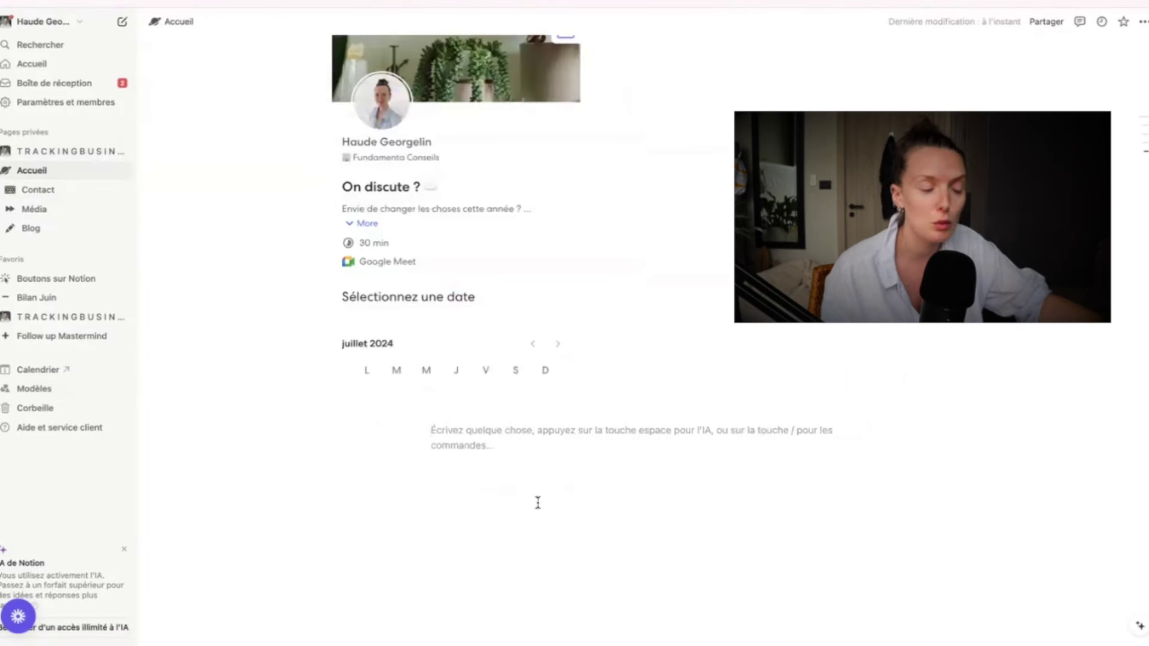
pyautogui.hotkey('ctrl', 'v')
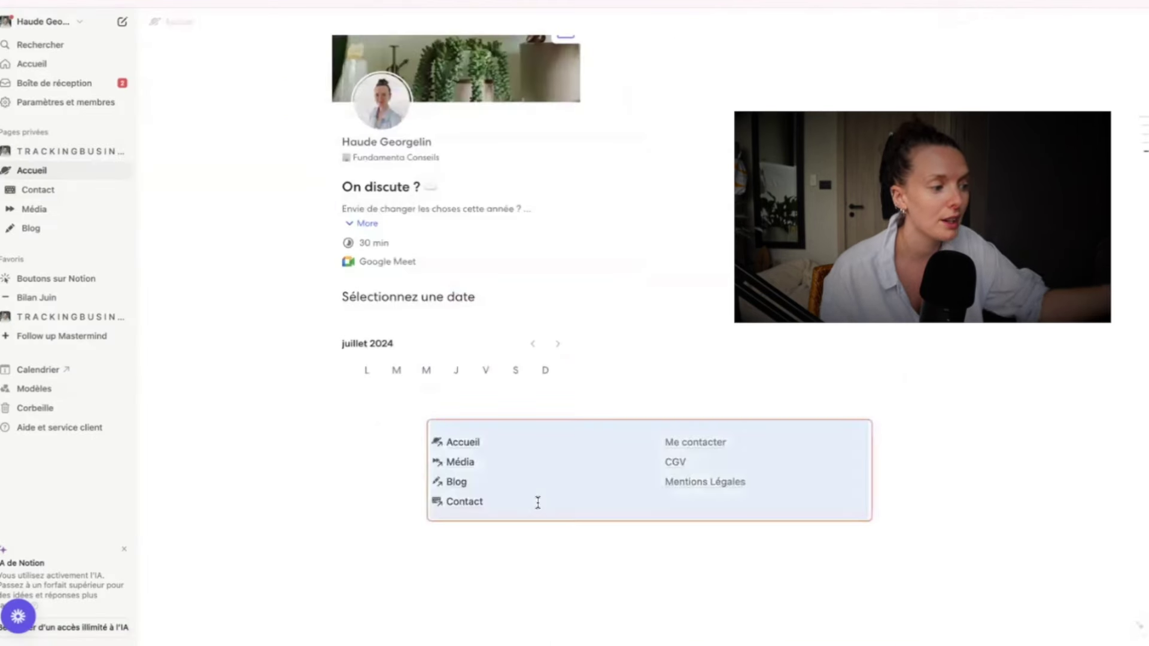
pyautogui.click(533, 581)
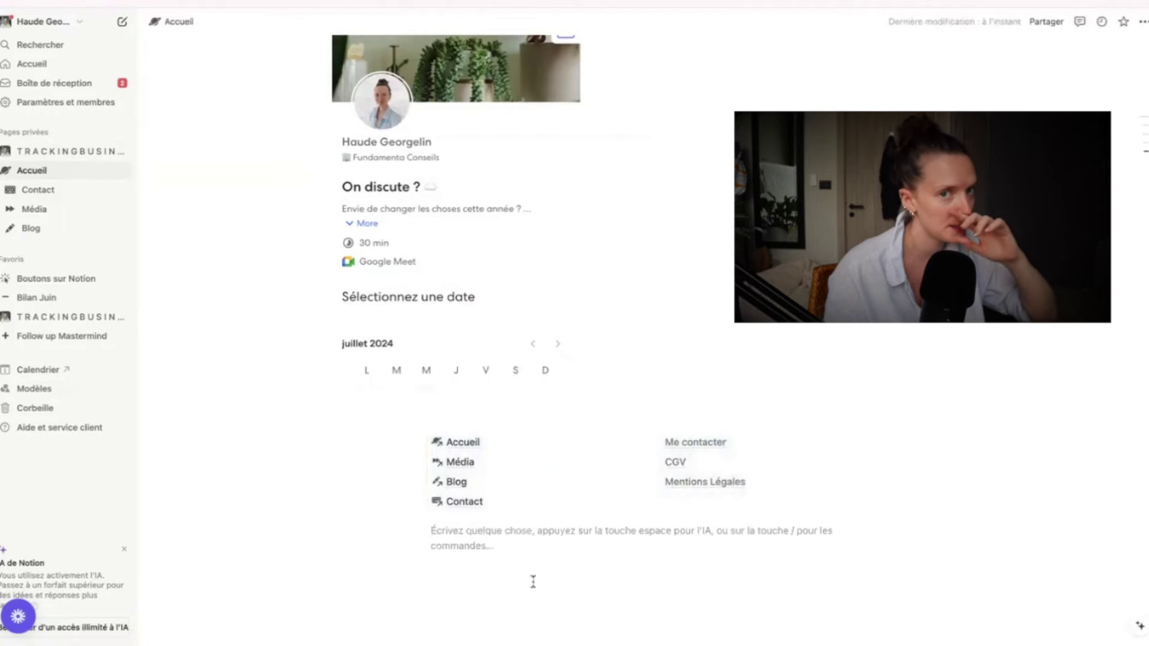
# Check the footer on the published Accueil page and follow its Média link.
pyautogui.scroll(20, 636, 290)
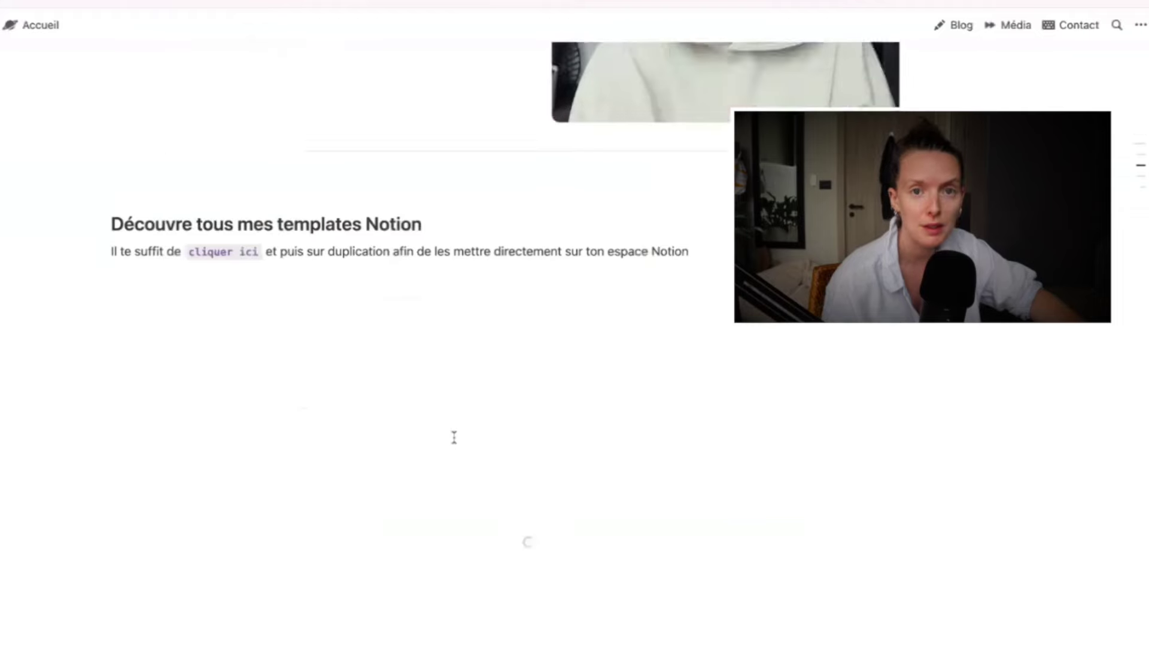
pyautogui.scroll(-15, 454, 437)
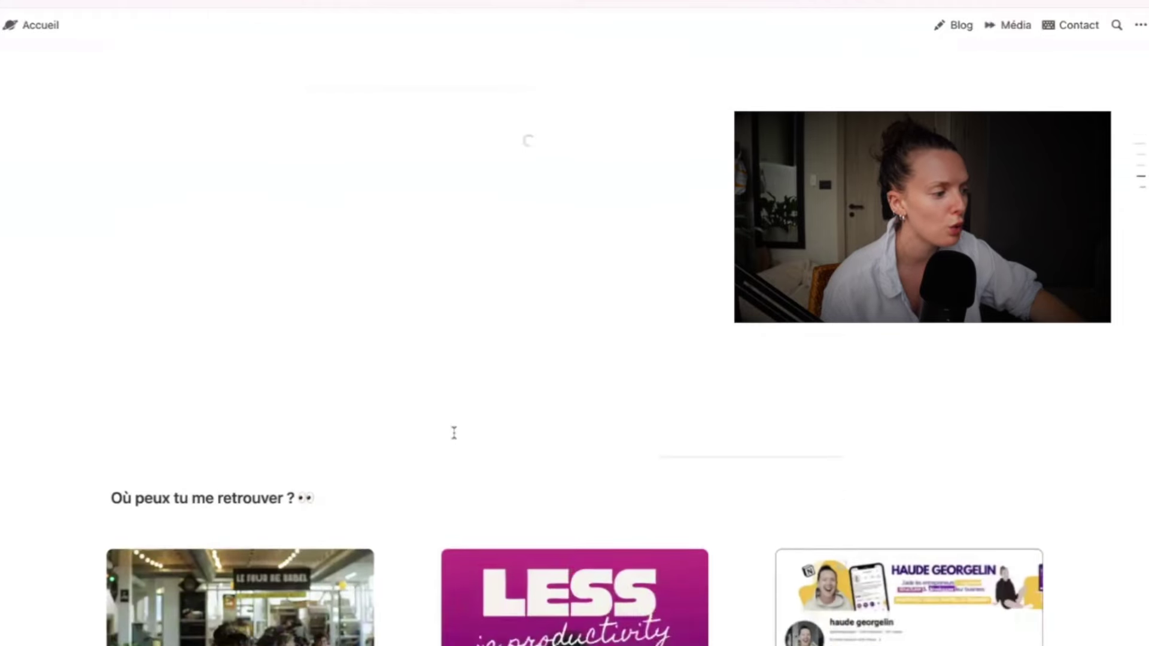
pyautogui.scroll(-2, 454, 433)
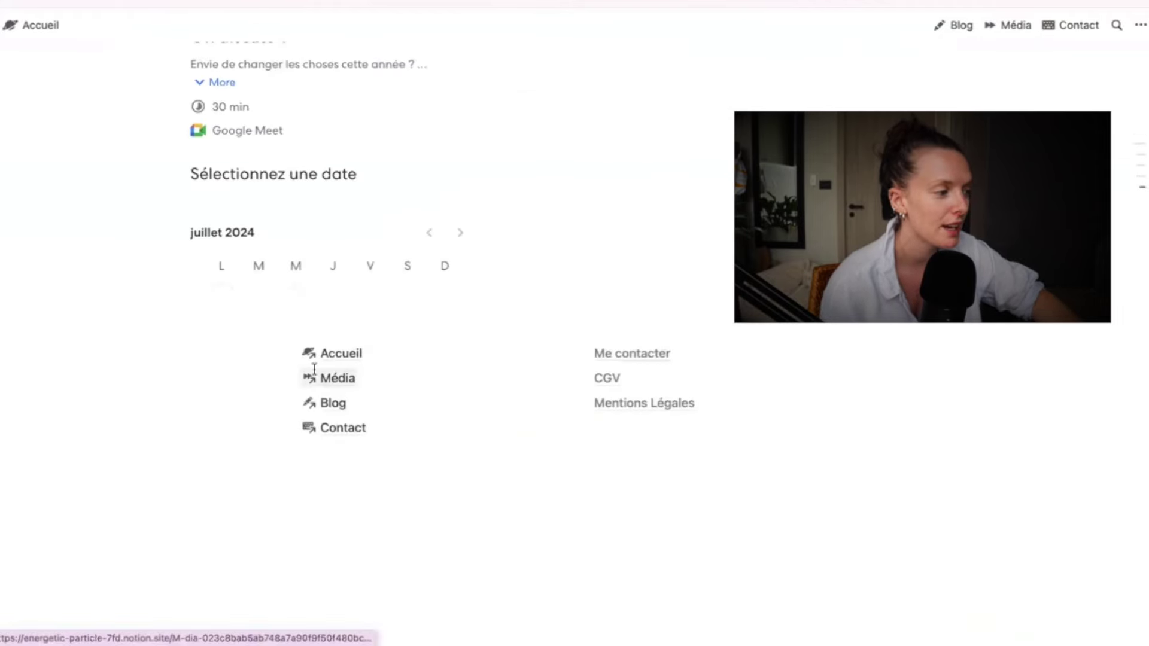
pyautogui.click(331, 379)
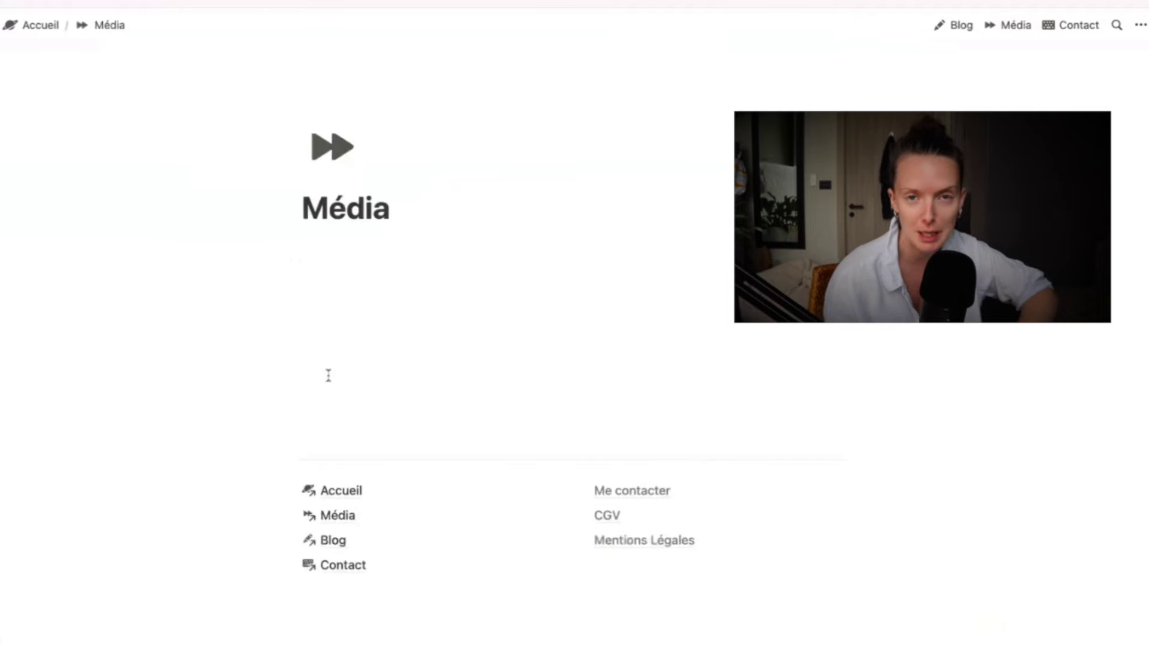